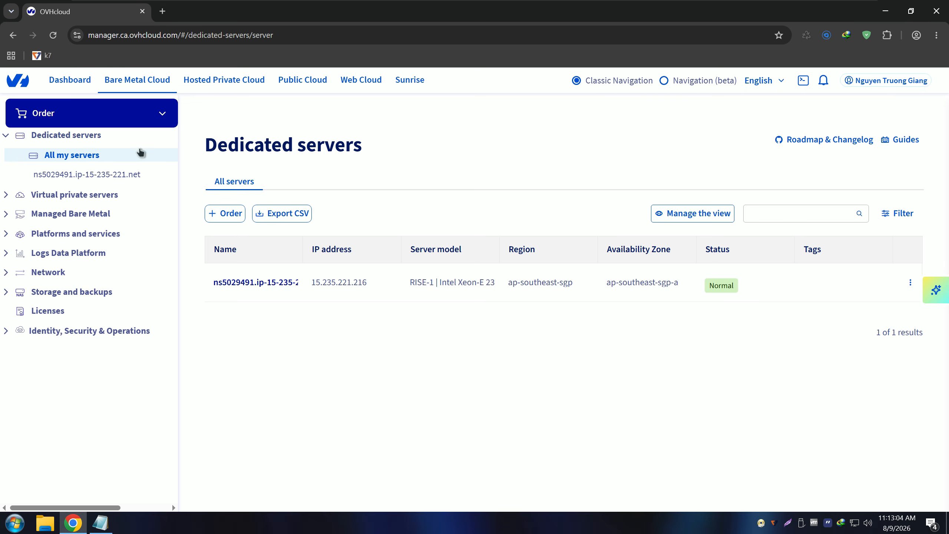
Open the RISE-1 dedicated server's details and check its general information, hardware and monitoring status
triple_click(271, 141)
left_click(236, 288)
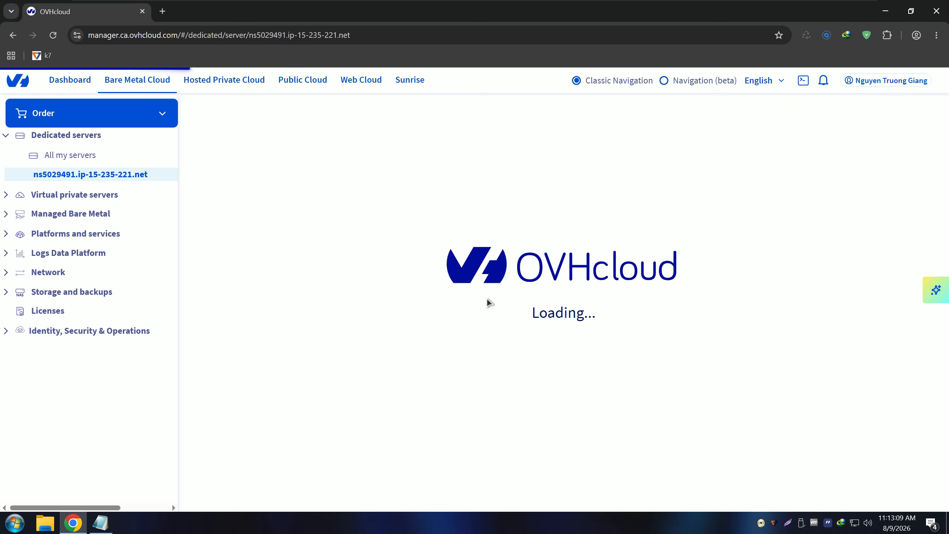
scroll(483, 300, "down", 5)
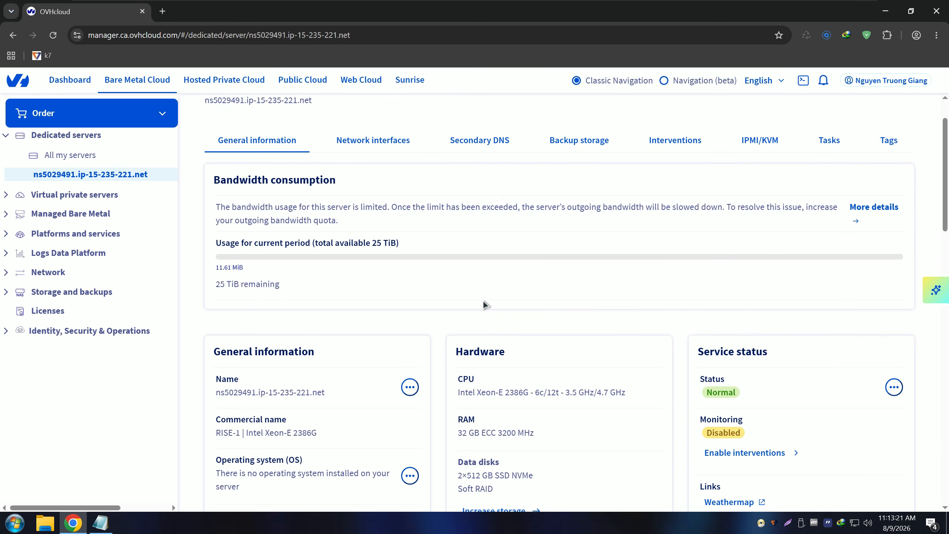
scroll(485, 293, "up", 4)
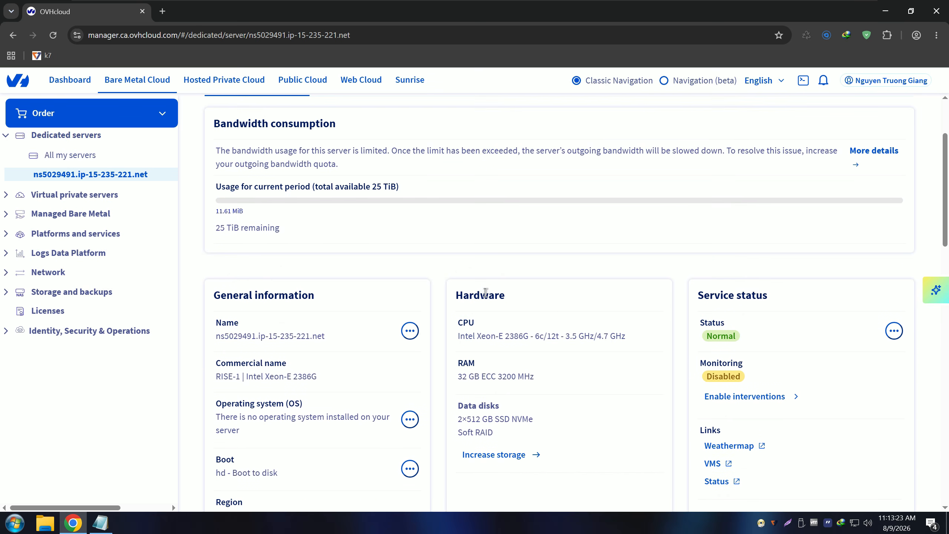
scroll(485, 293, "down", 2)
left_click_drag(702, 314, 746, 313)
left_click(750, 313)
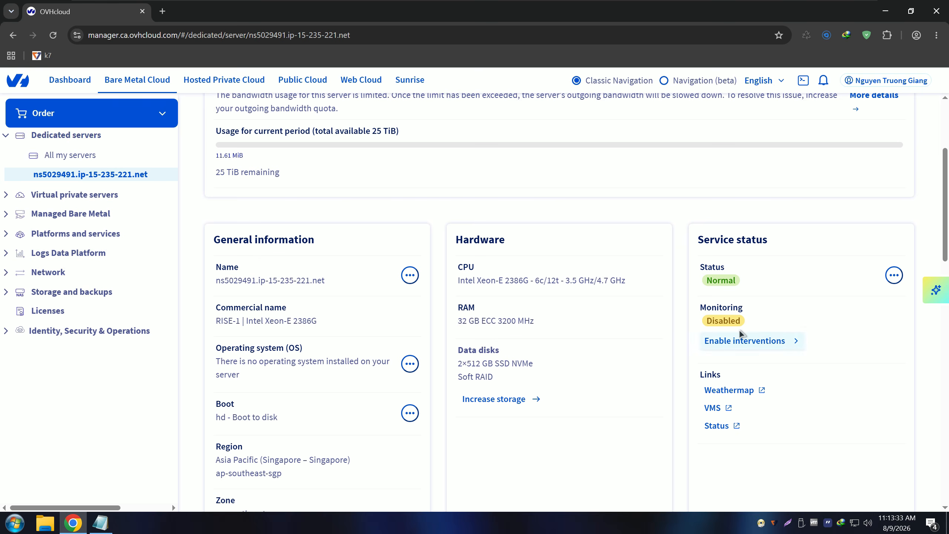
scroll(271, 373, "down", 1)
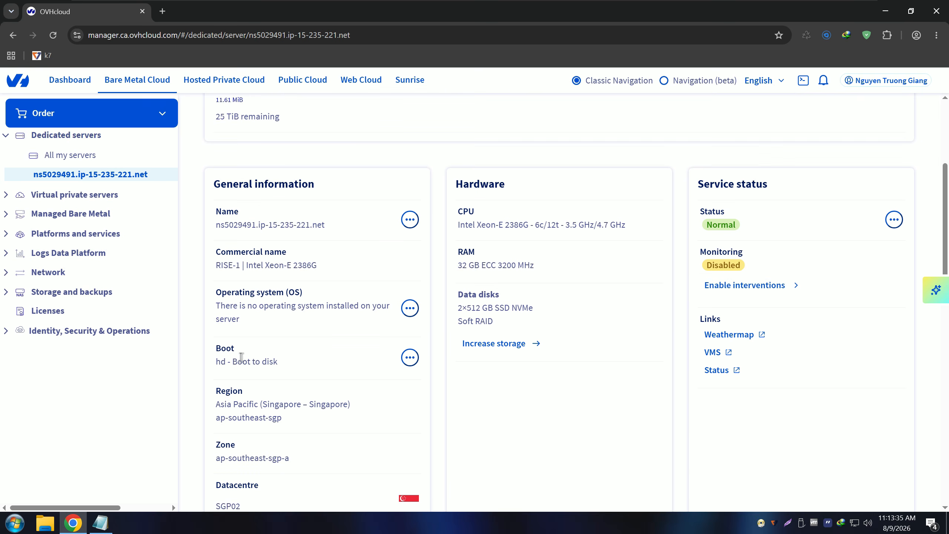
Edit the server's boot setting and choose to boot in rescue mode
left_click_drag(219, 361, 278, 360)
left_click(319, 364)
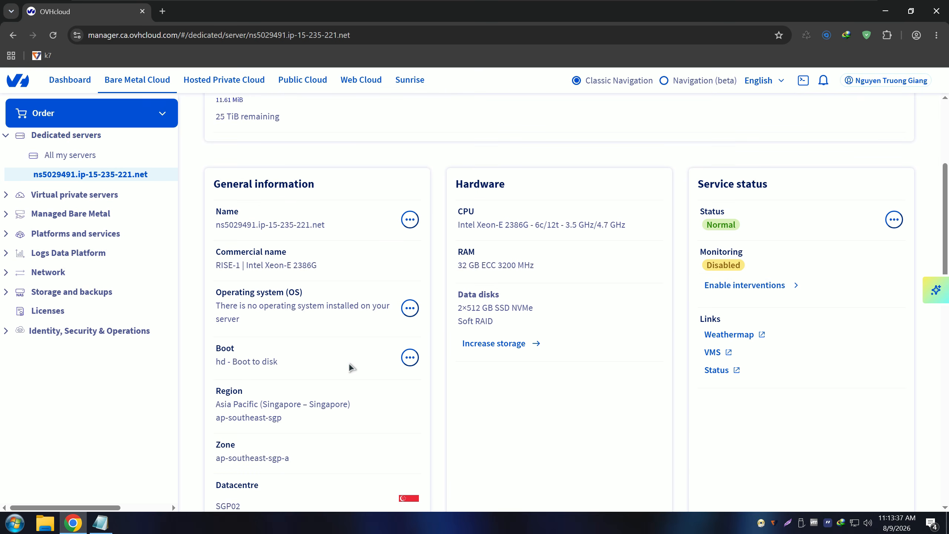
left_click(409, 354)
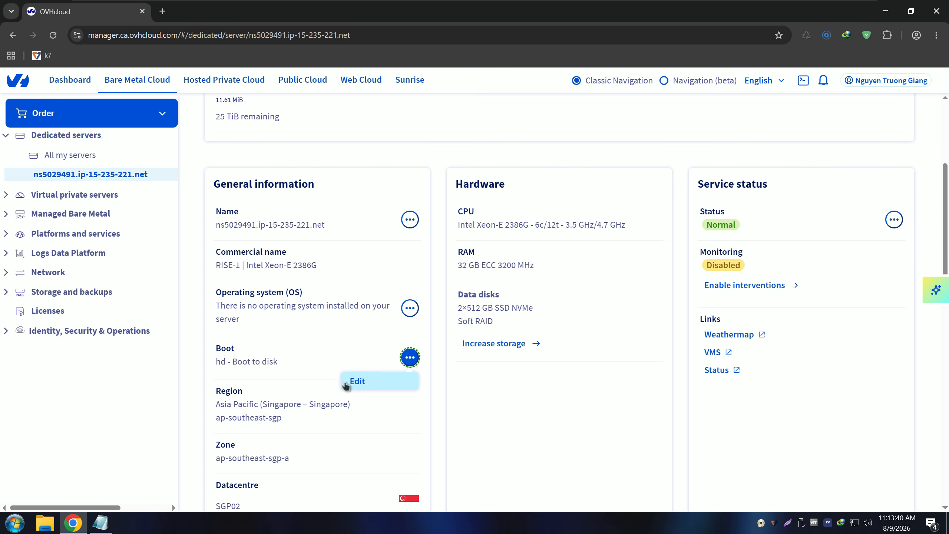
left_click(359, 383)
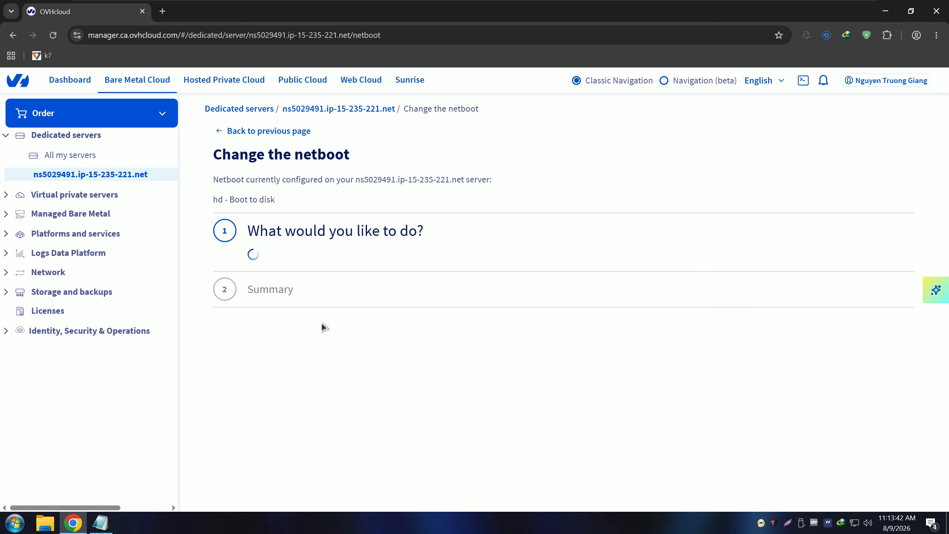
left_click(341, 273)
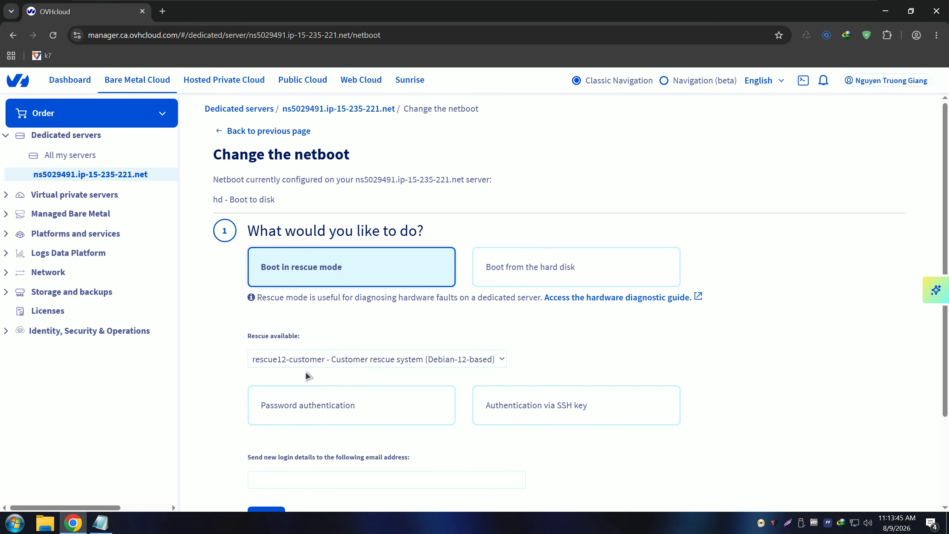
Set rescue mode to password authentication, fill in the email address for the login details, and confirm the netboot change
scroll(305, 371, "down", 1)
scroll(353, 325, "down", 1)
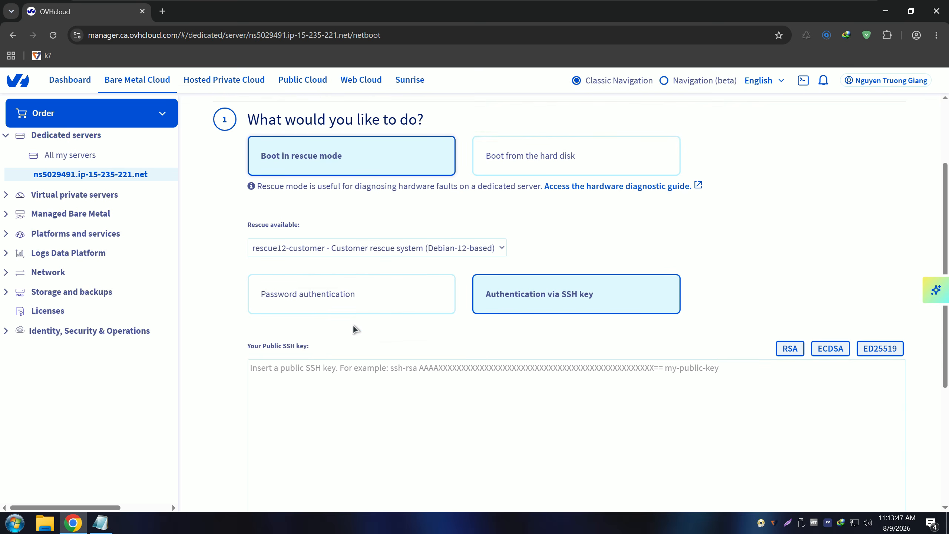
left_click(273, 298)
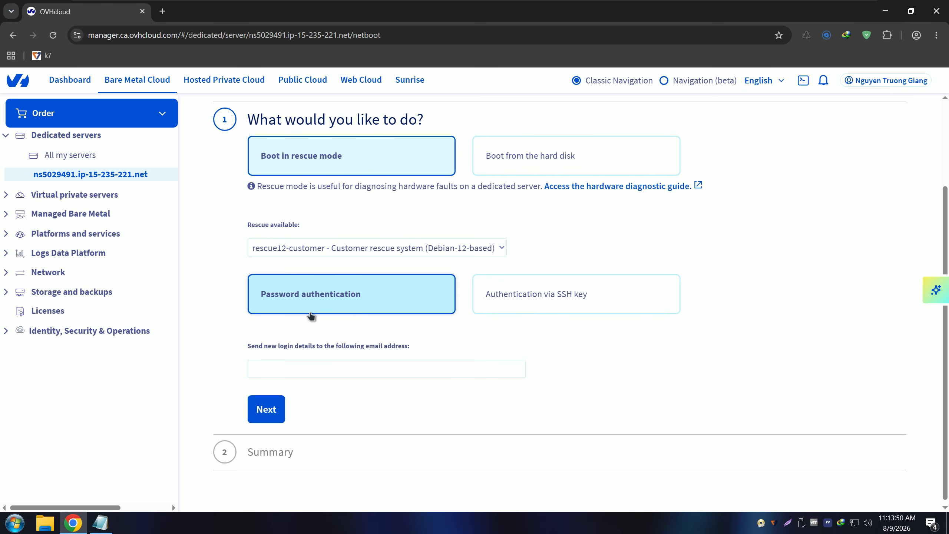
left_click(307, 370)
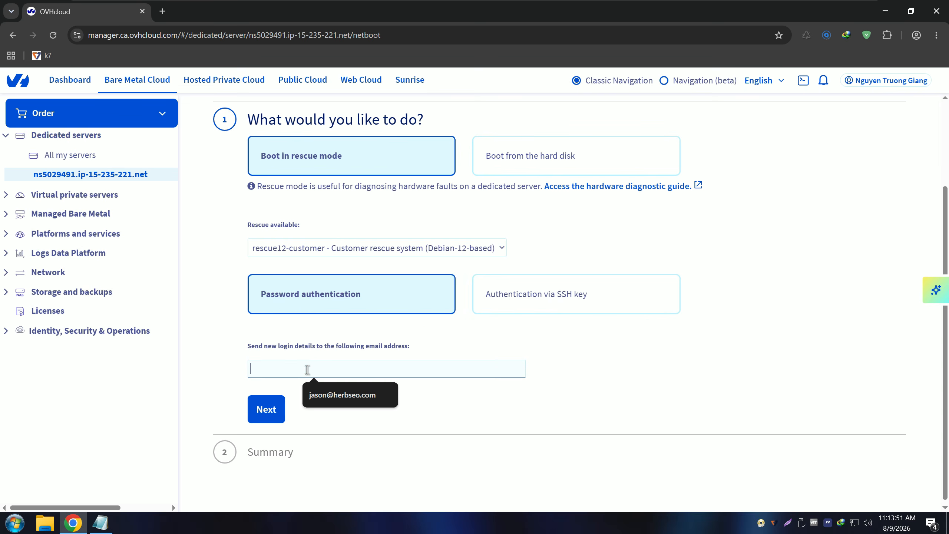
left_click(338, 396)
left_click_drag(324, 372, 246, 348)
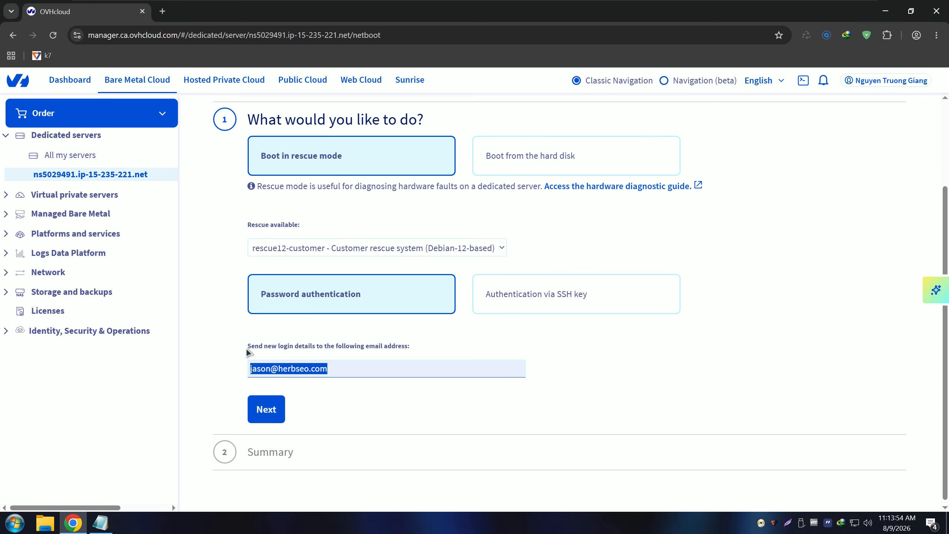
left_click(245, 347)
left_click(260, 358)
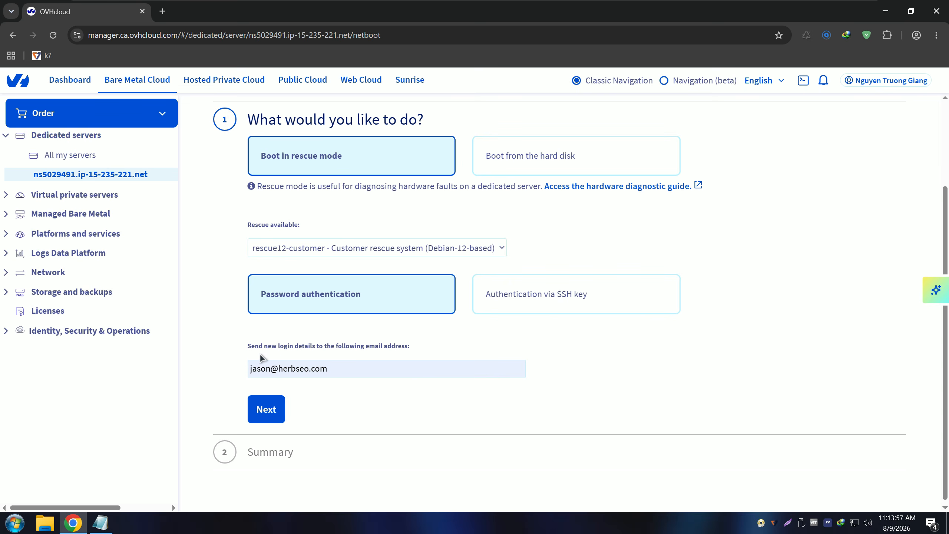
left_click(277, 411)
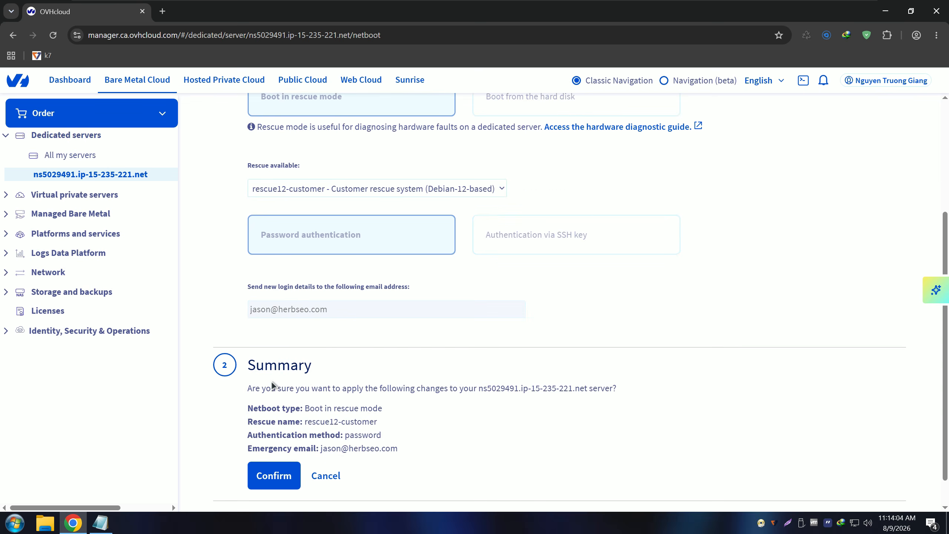
left_click(272, 441)
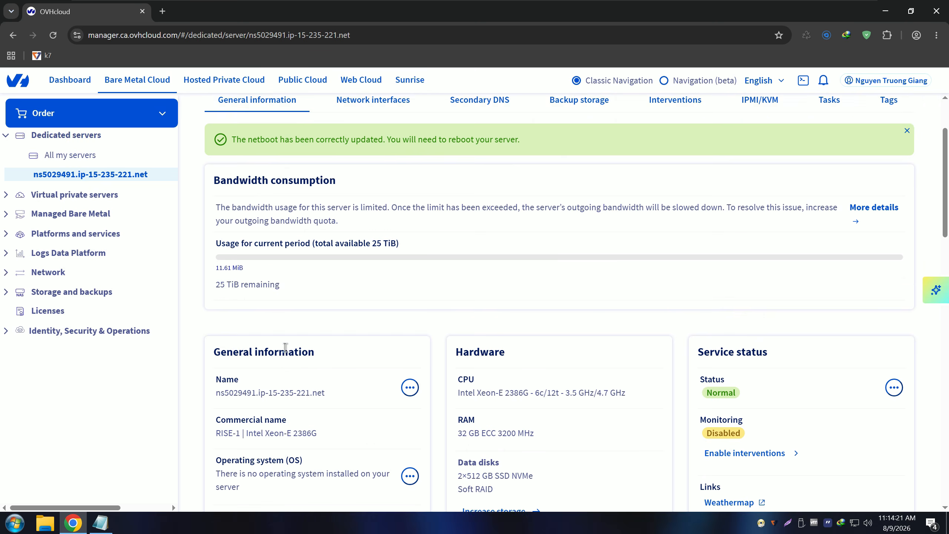
Check the Boot entry in the server's general information and read the netboot update notice
scroll(281, 414, "down", 5)
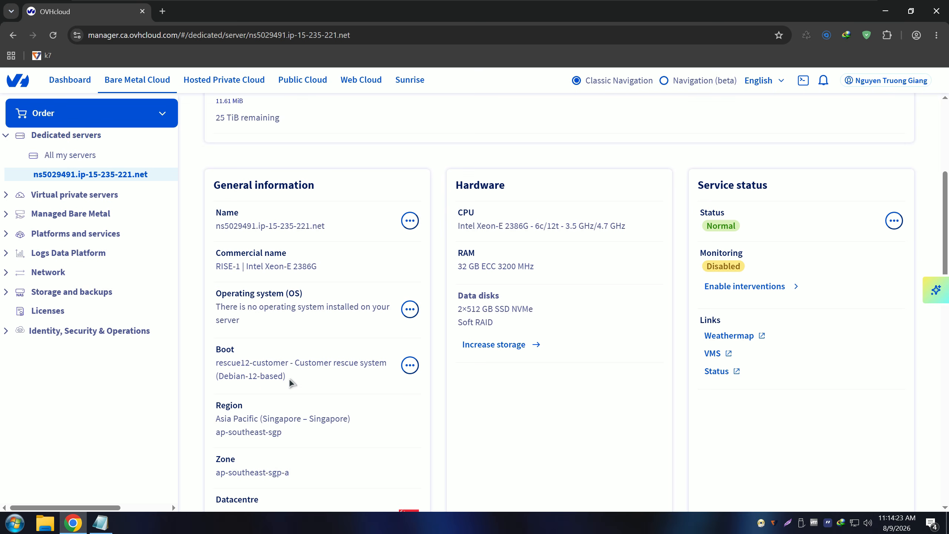
left_click_drag(289, 379, 214, 365)
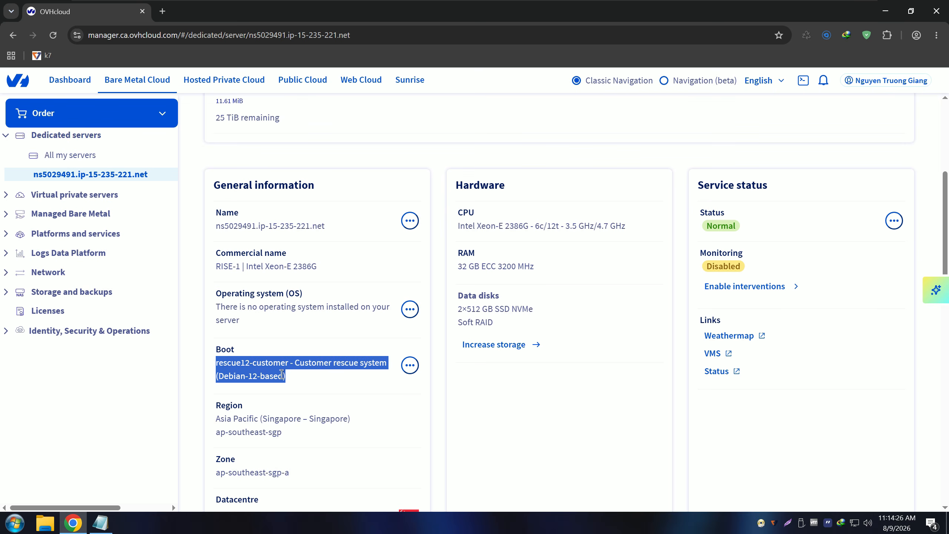
left_click(278, 405)
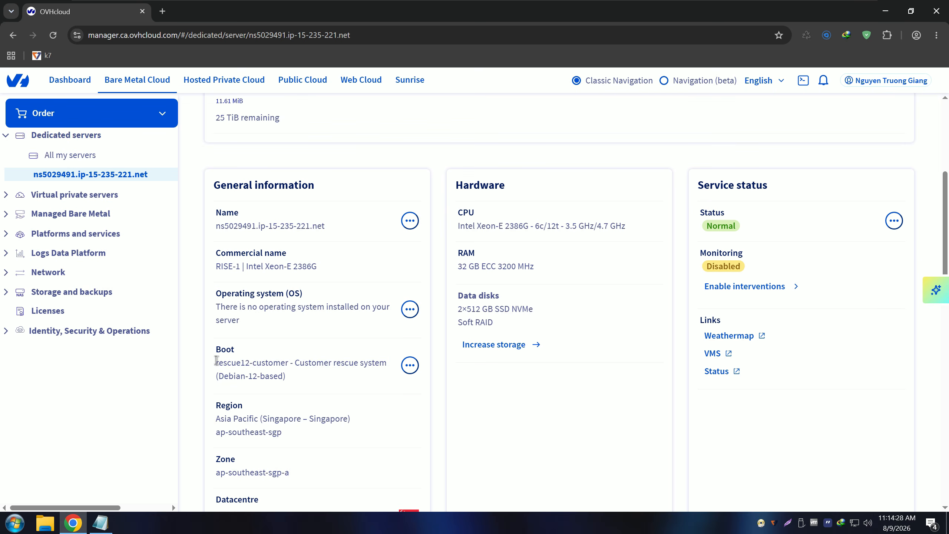
scroll(347, 403, "up", 6)
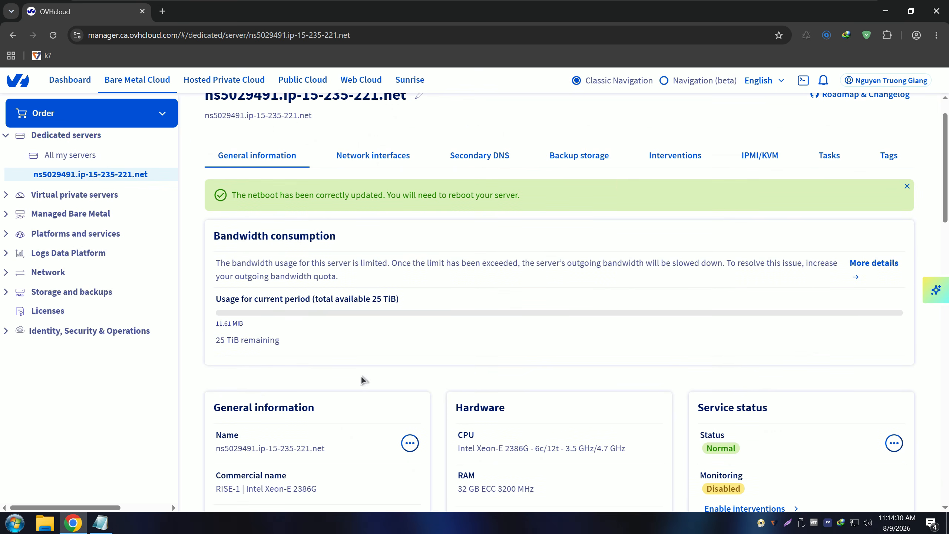
left_click_drag(390, 195, 576, 226)
left_click(578, 228)
Restart the server from its service status and confirm the reboot
scroll(708, 365, "down", 2)
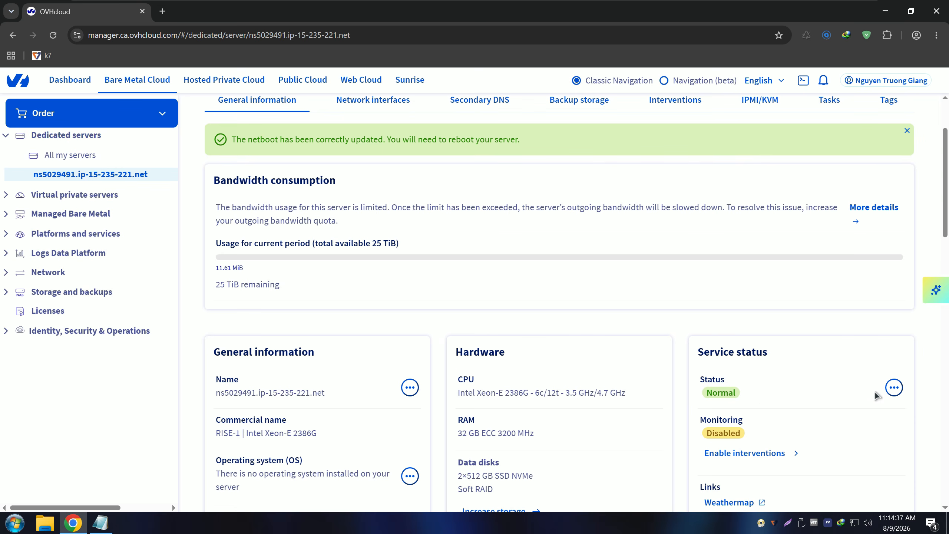
left_click(893, 388)
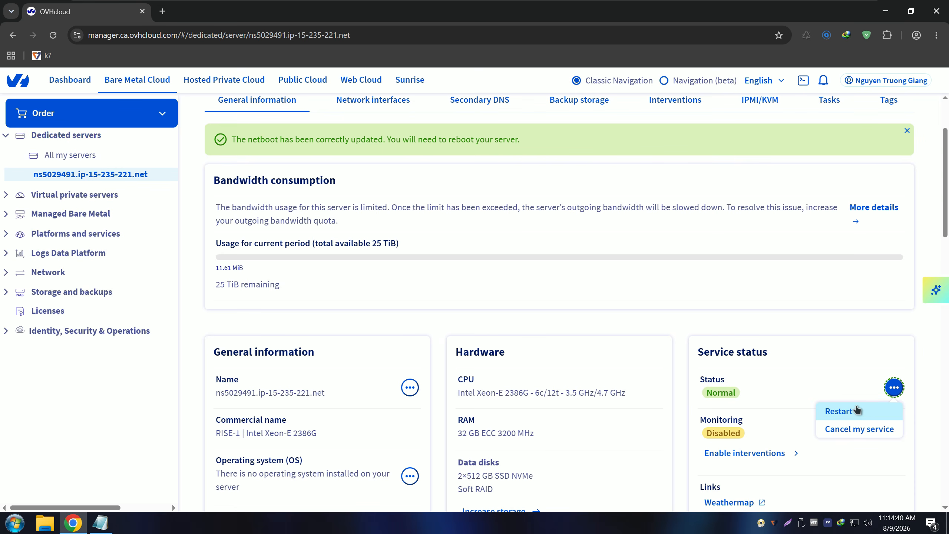
left_click(841, 411)
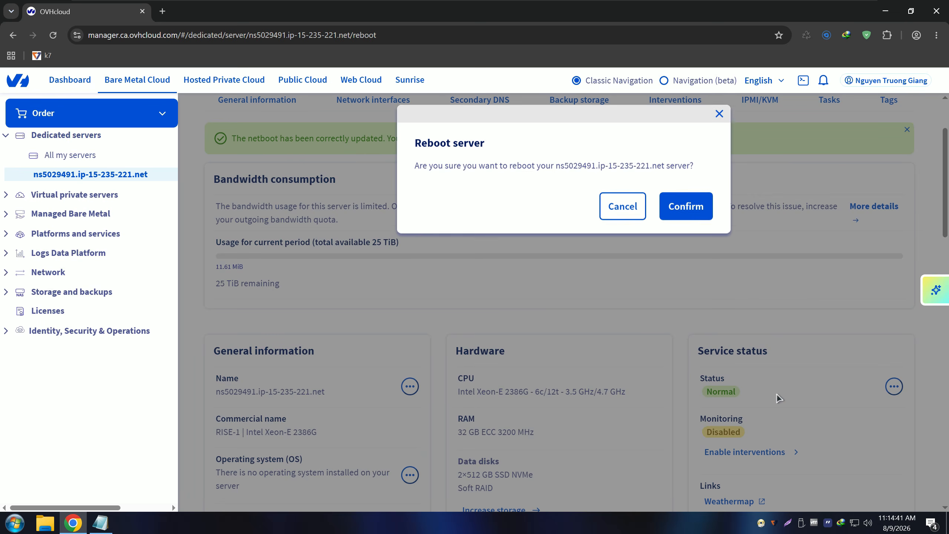
left_click(676, 212)
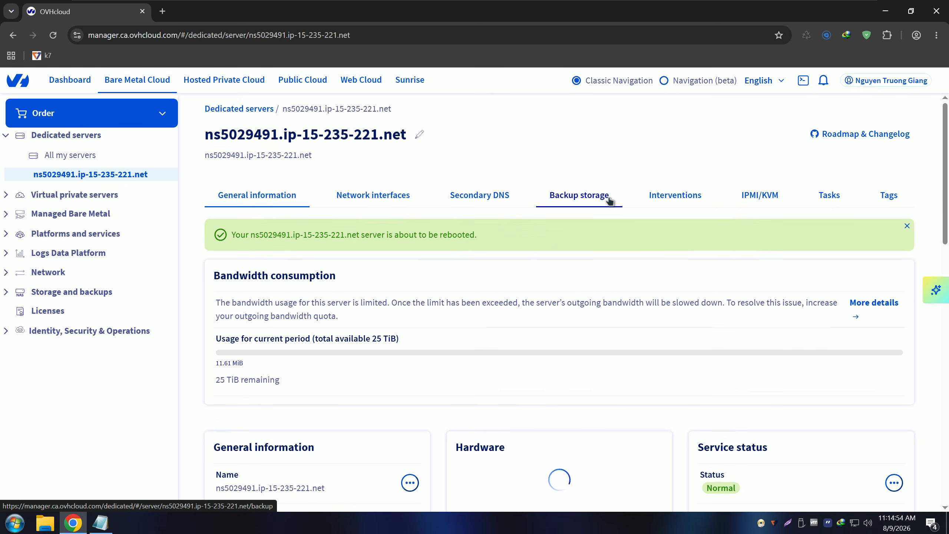
left_click(906, 226)
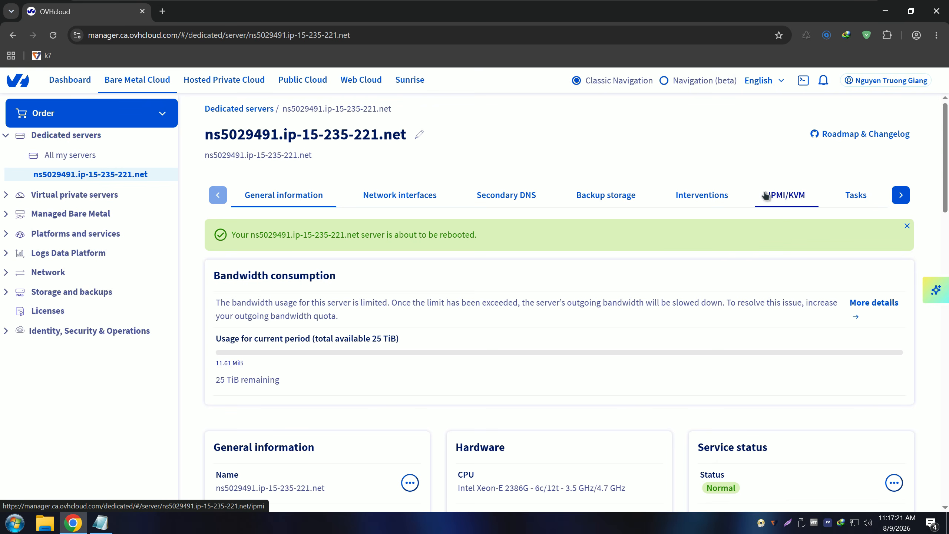
Start a browser-based remote KVM session for the server and access its console
left_click(787, 202)
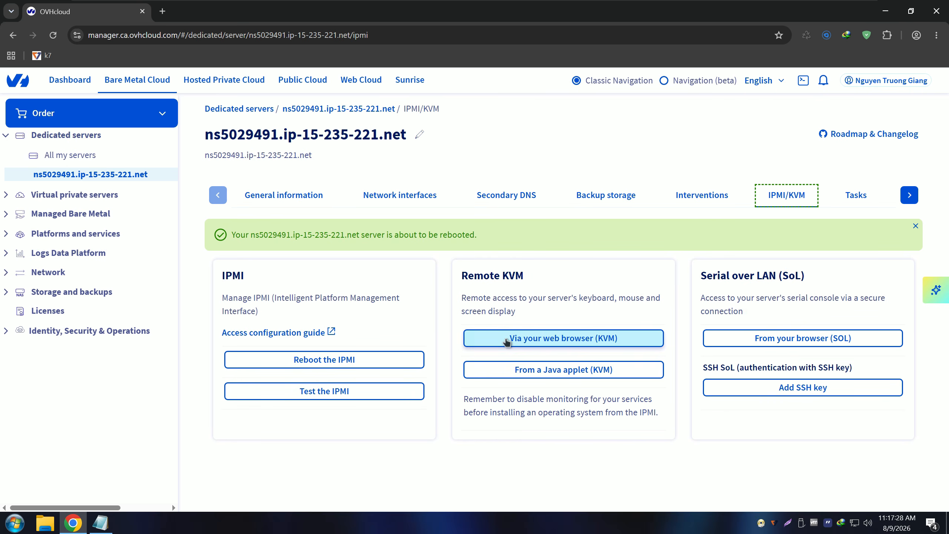
left_click(527, 338)
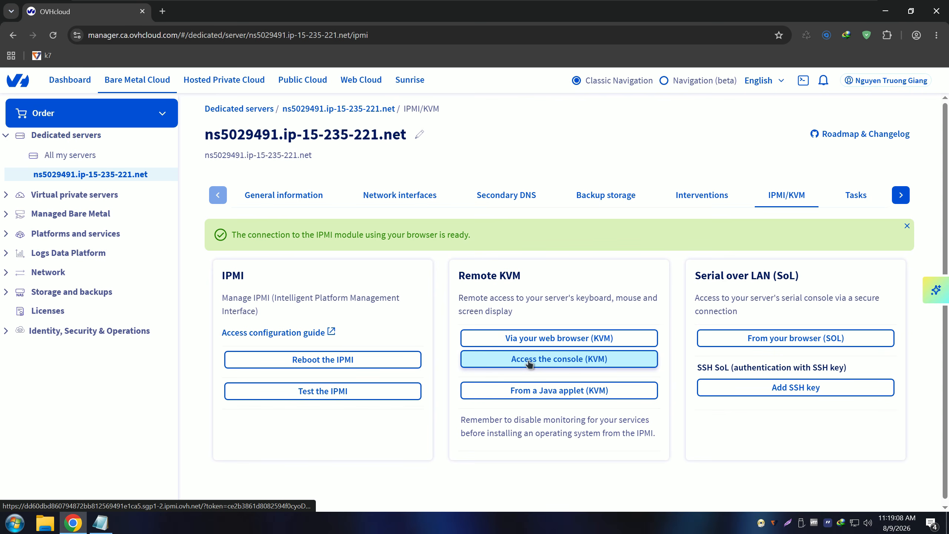
left_click(530, 362)
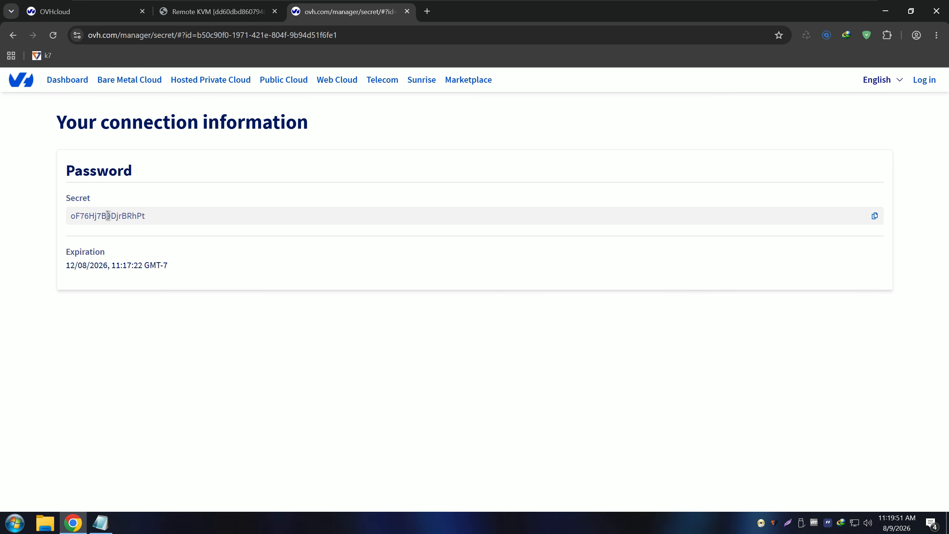
Copy the rescue password from the connection information page into the rescue pass line of order details.txt in Notepad
left_click(876, 217)
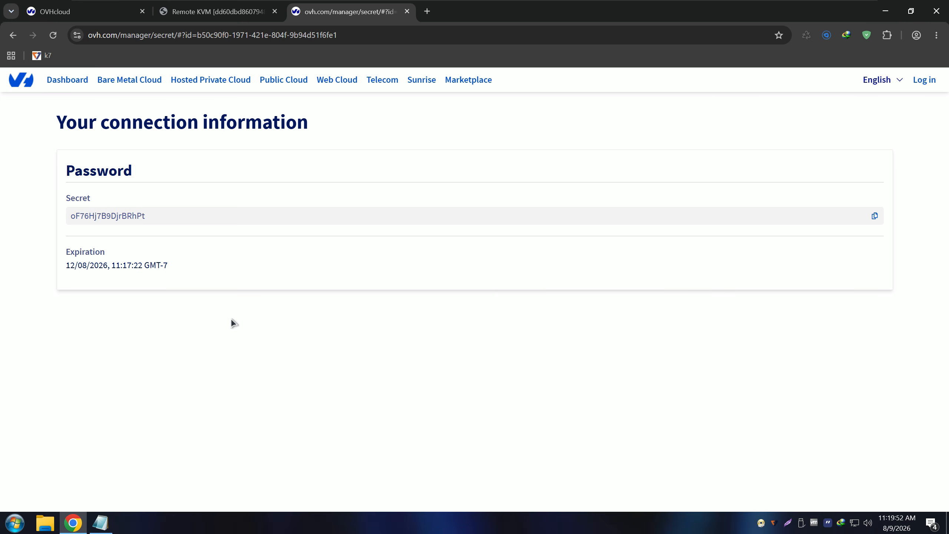
left_click(102, 523)
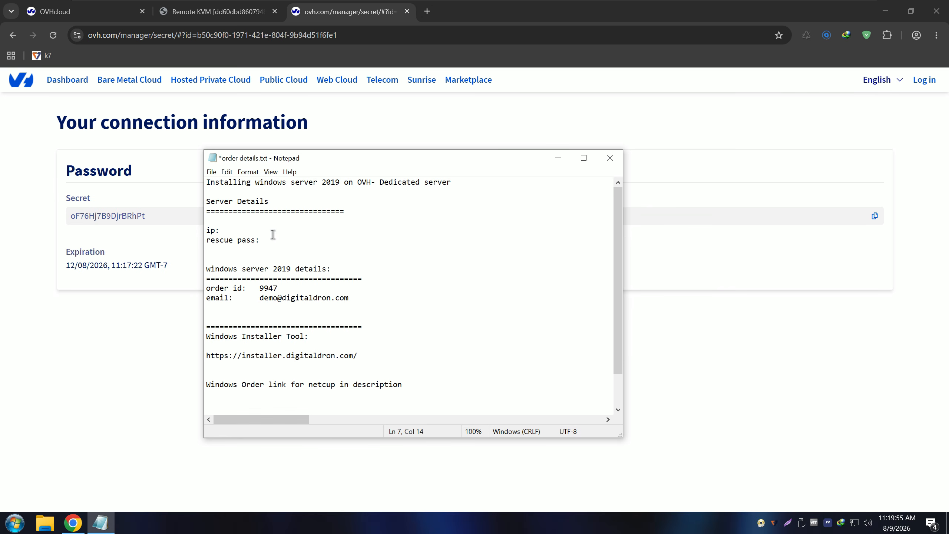
key("ctrl+v")
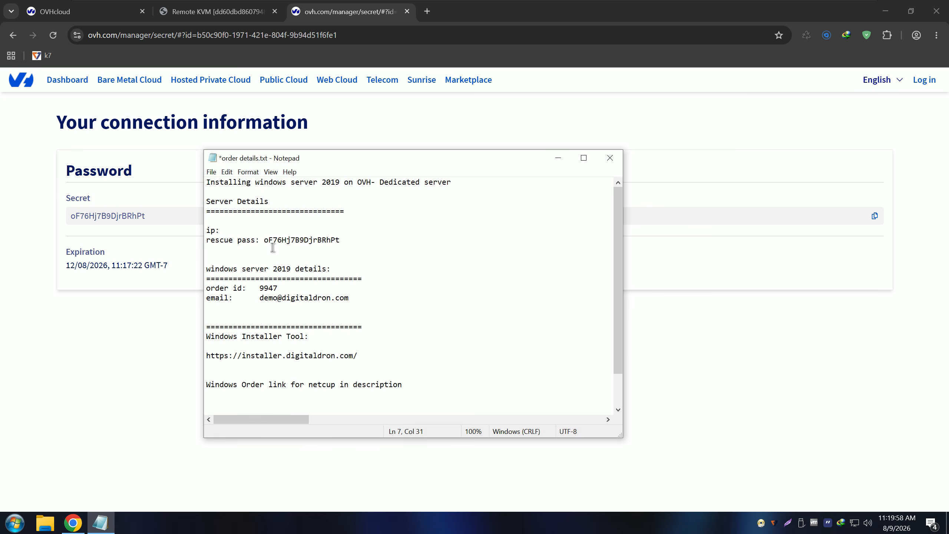
left_click_drag(265, 240, 343, 238)
Copy the server's IPv4 address from its general information into the ip line of order details.txt in Notepad
left_click(274, 231)
left_click(59, 14)
left_click(260, 204)
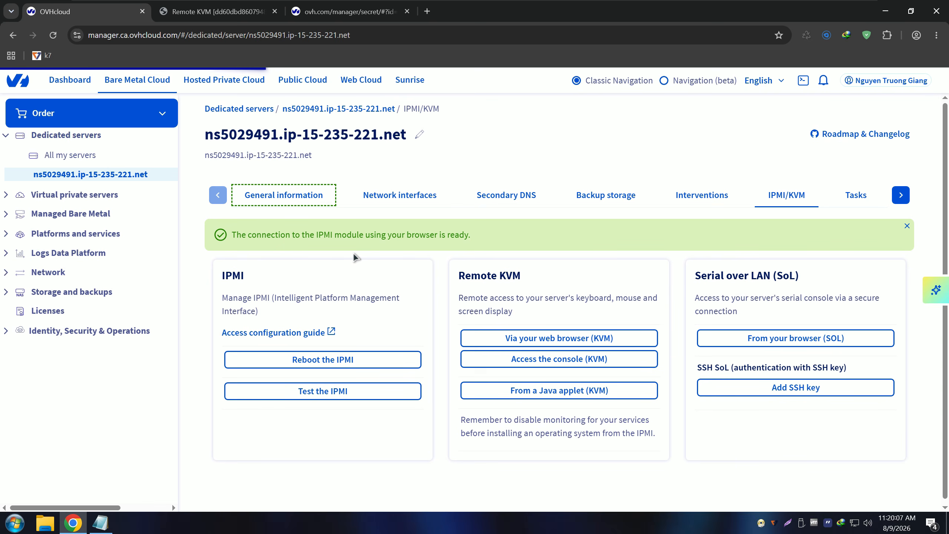
scroll(415, 366, "down", 12)
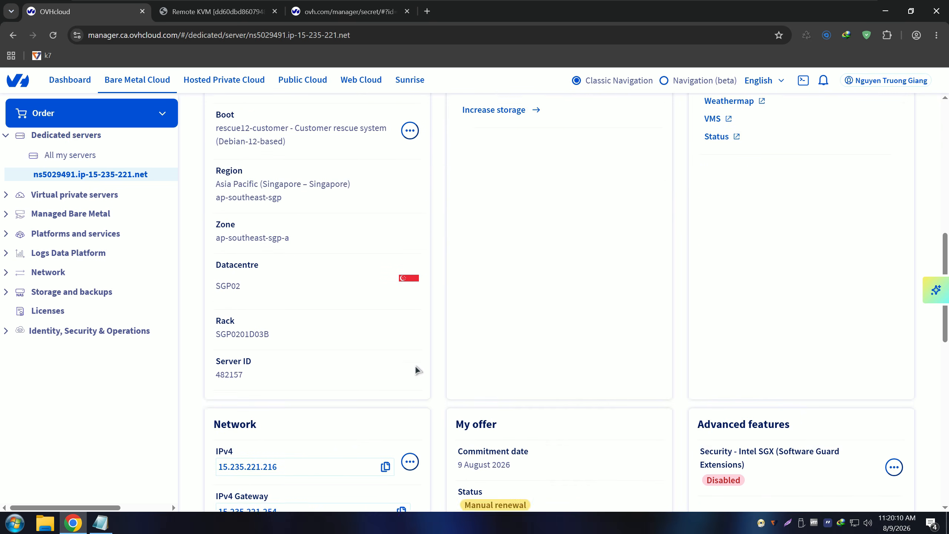
left_click(387, 352)
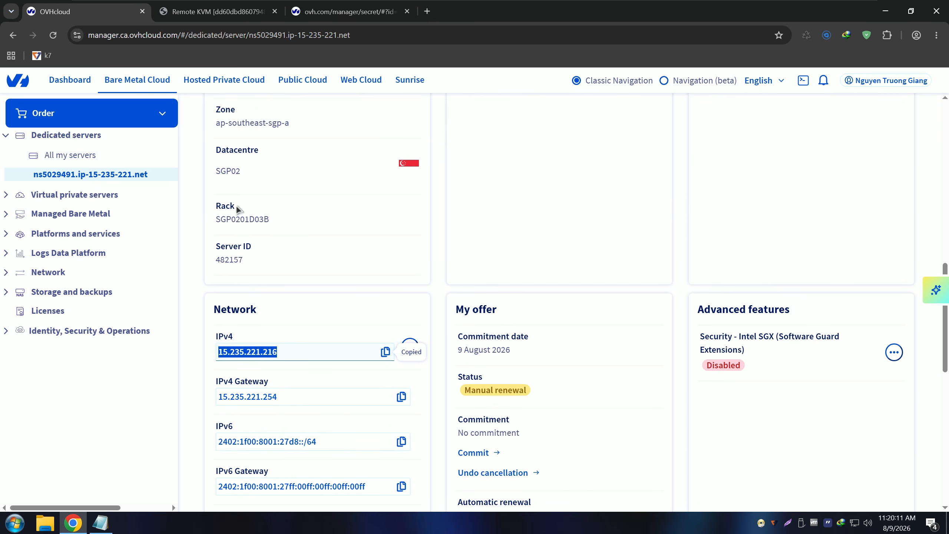
left_click(100, 523)
key("ctrl+v")
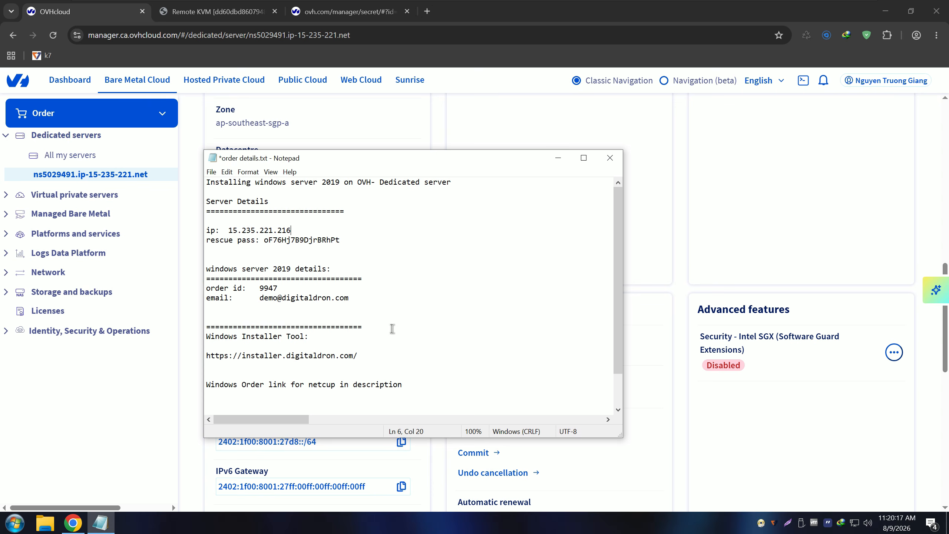
scroll(345, 356, "down", 1)
scroll(336, 335, "up", 1)
left_click(251, 356)
left_click_drag(364, 356, 206, 355)
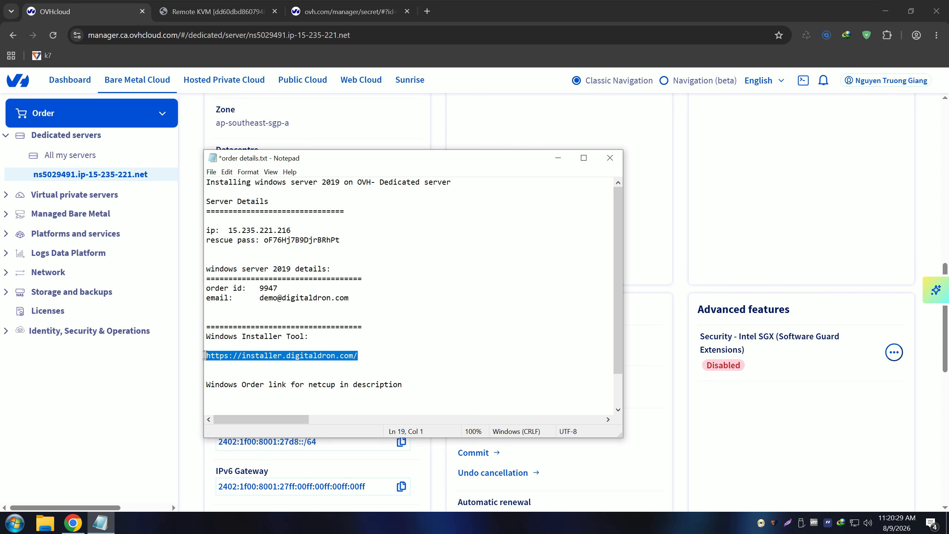
key("ctrl+c")
left_click(427, 11)
key("ctrl+v")
key("Return")
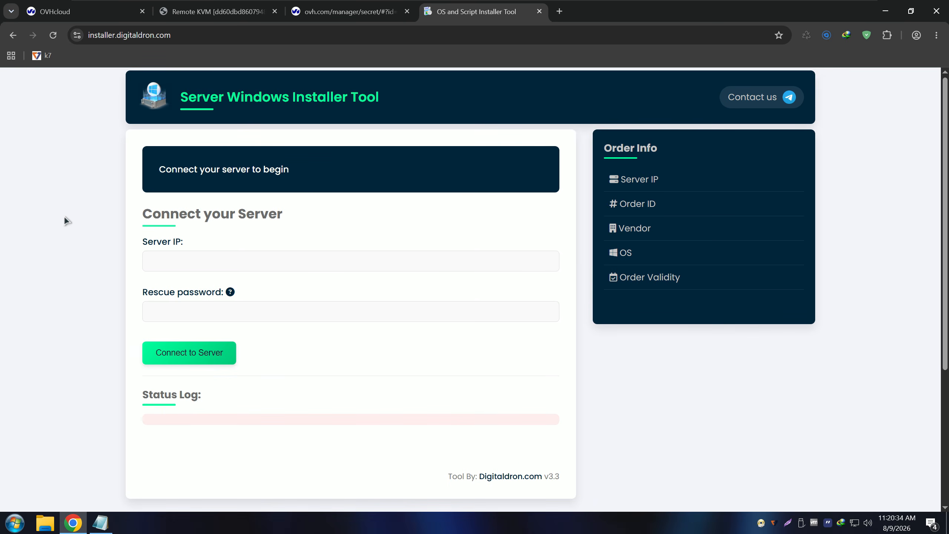
Copy the server's IPv4 address 15.235.221.216 from the OVHcloud network details into the installer's Server IP field
left_click(158, 260)
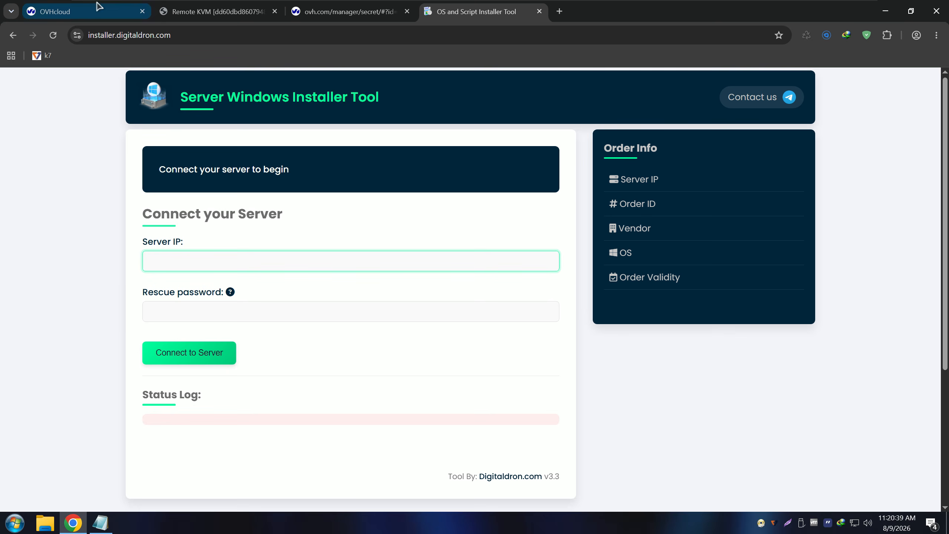
left_click(86, 11)
left_click(385, 352)
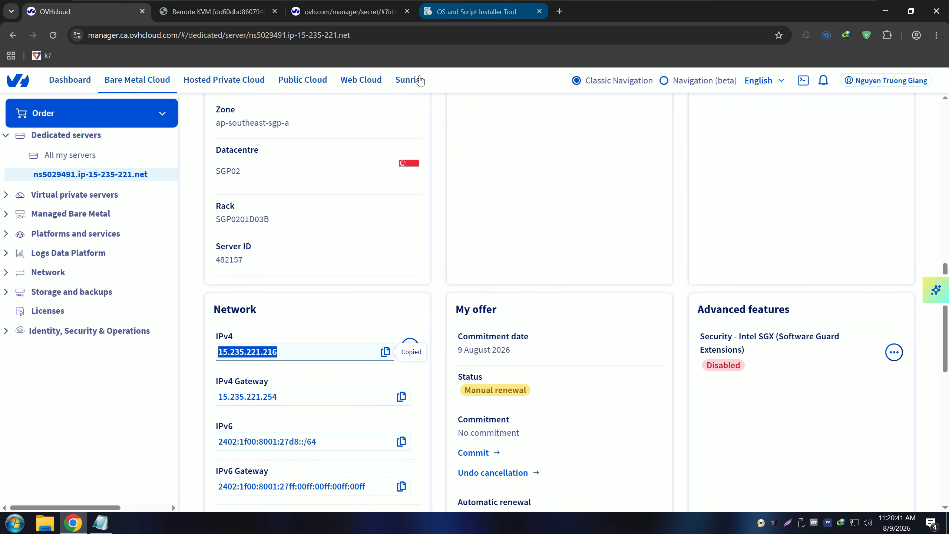
left_click(474, 12)
key("ctrl+v")
Copy the rescue password from order details.txt into the installer's rescue password field and connect to the server
left_click(163, 307)
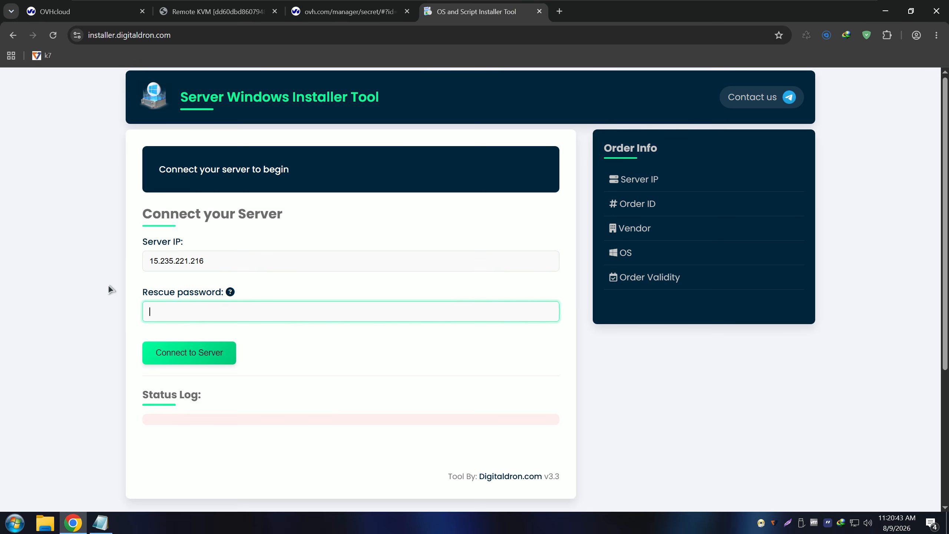
left_click(100, 523)
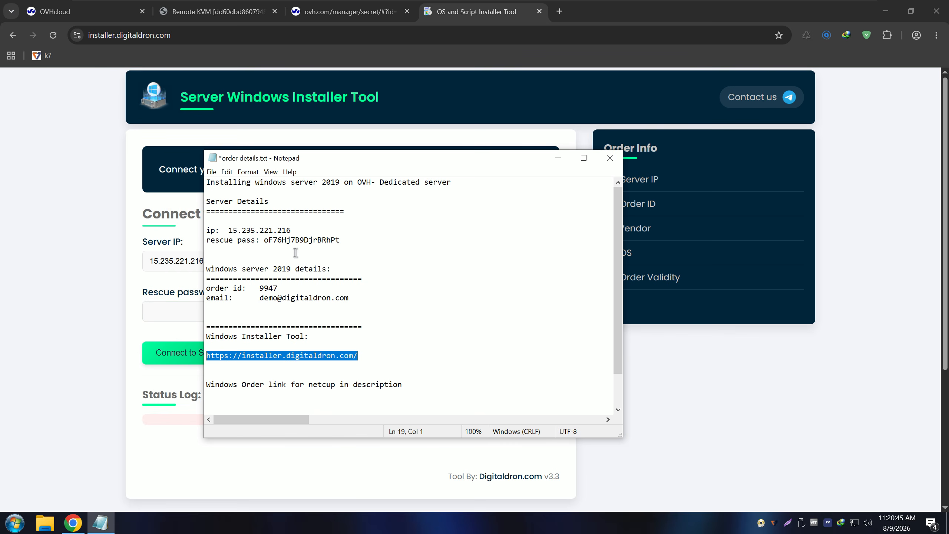
double_click(266, 240)
key("ctrl+c")
left_click(177, 313)
key("ctrl+v")
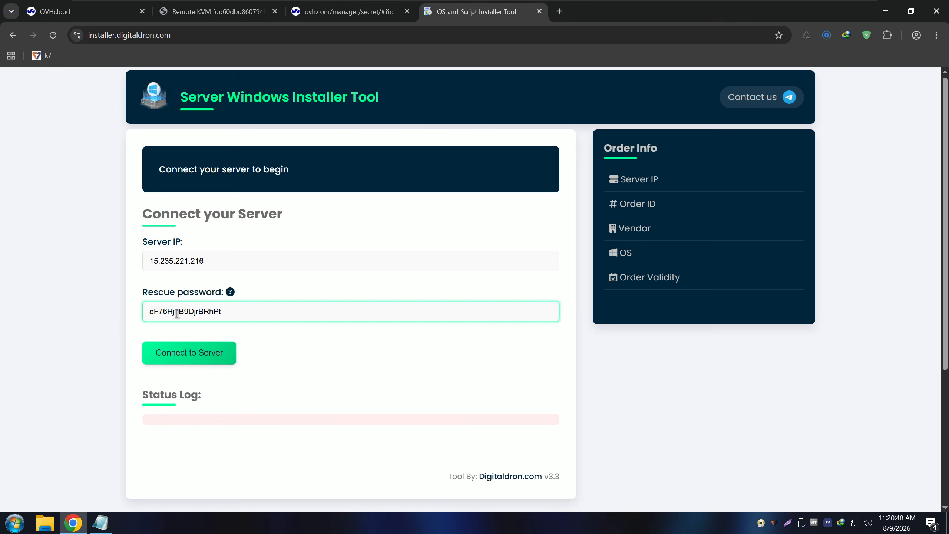
left_click(191, 359)
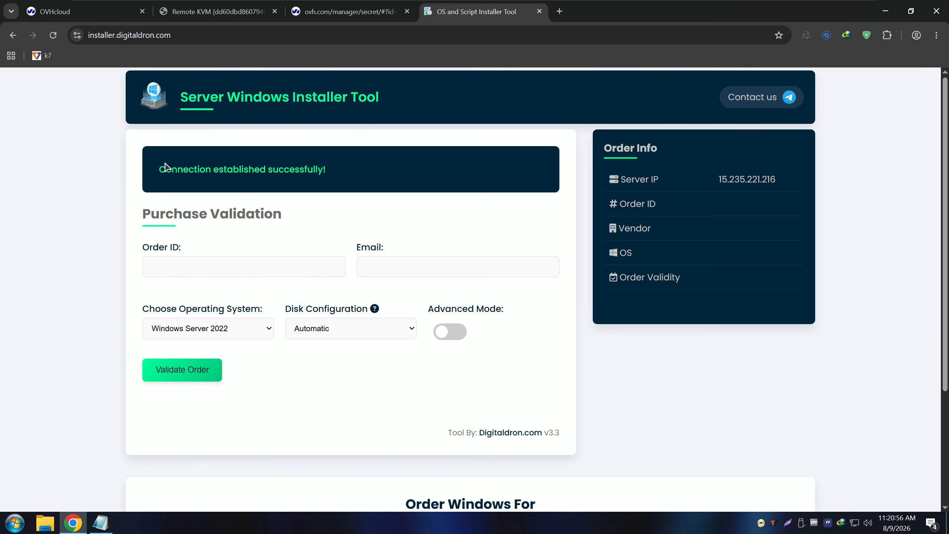
left_click_drag(159, 167, 334, 170)
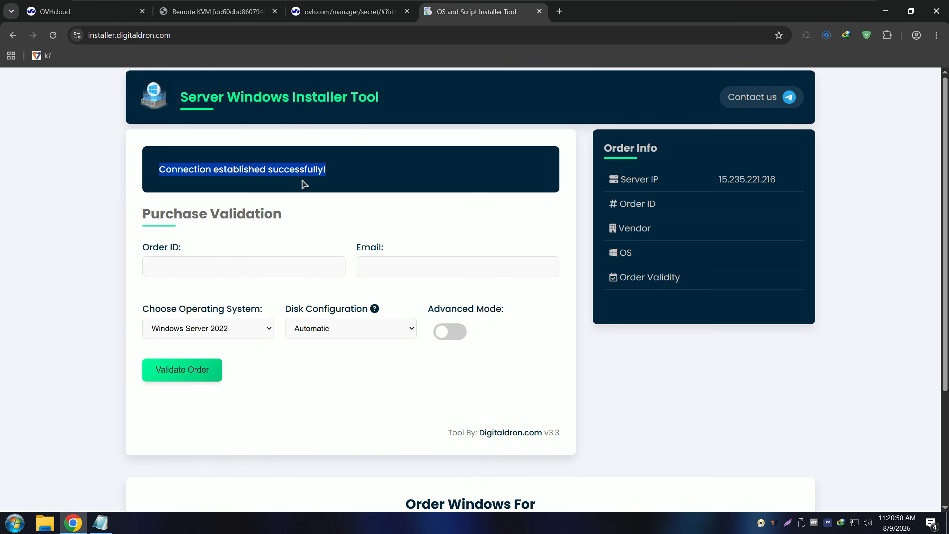
left_click(305, 184)
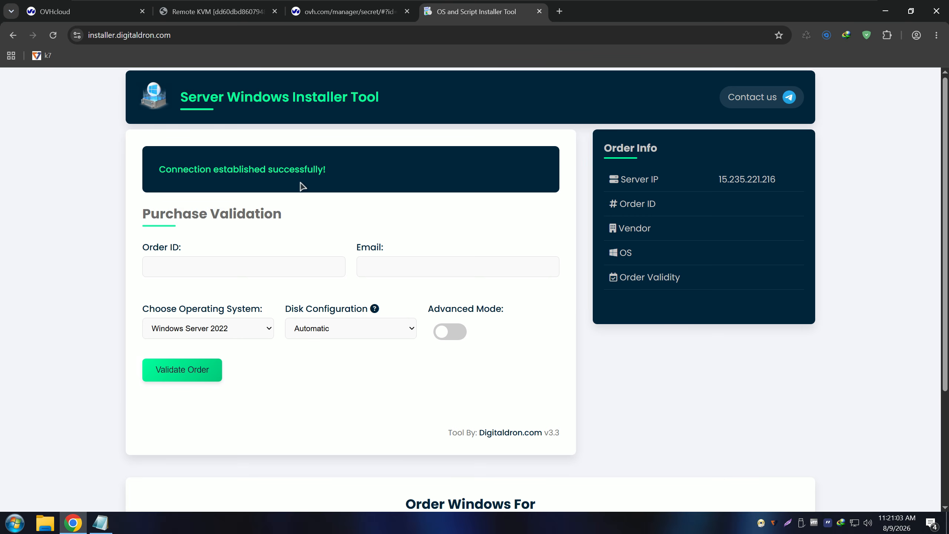
left_click(217, 11)
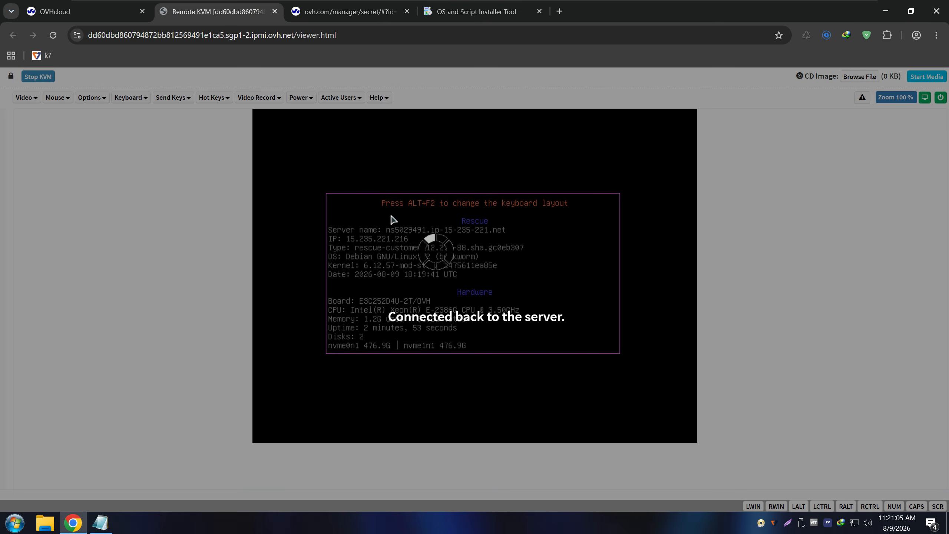
left_click(474, 11)
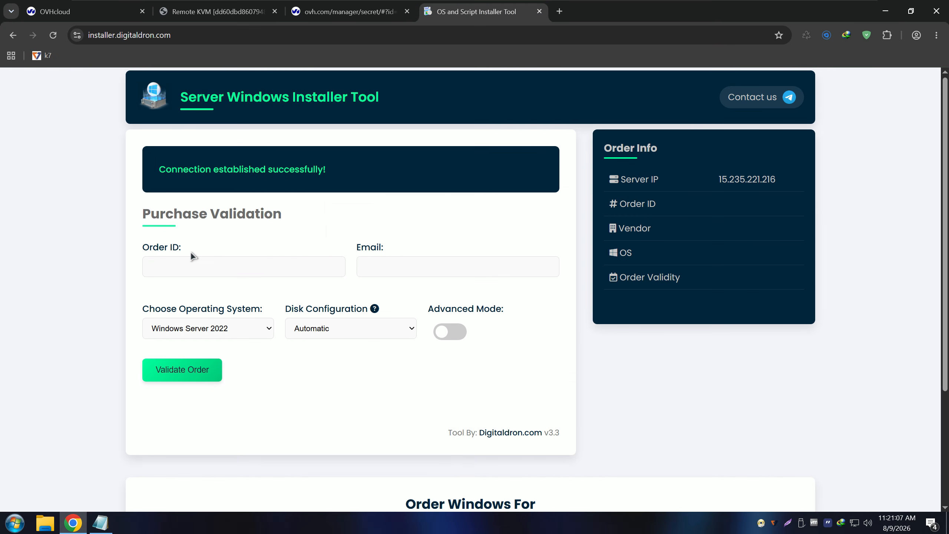
Copy the order ID from order details.txt into the Order ID field of the purchase validation form
left_click(190, 259)
left_click(100, 522)
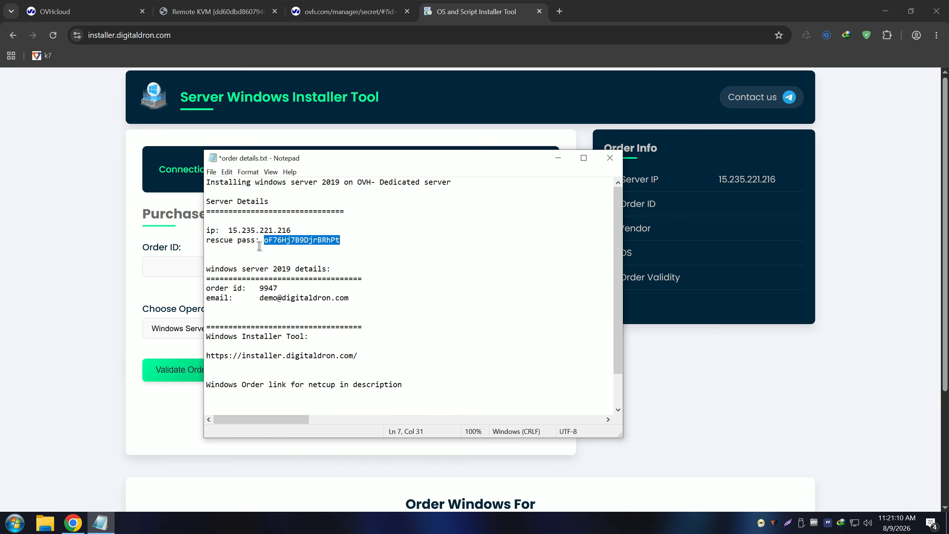
left_click_drag(260, 288, 278, 287)
key("ctrl+c")
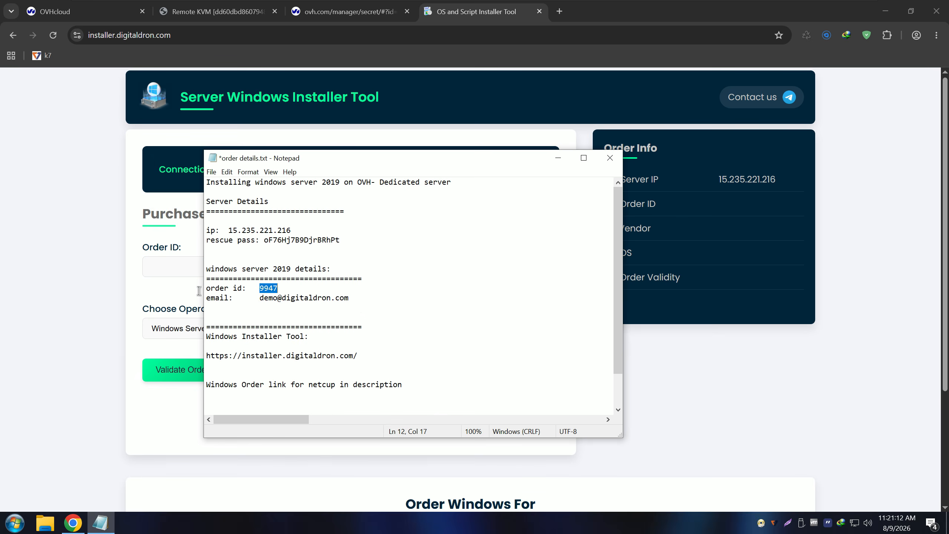
left_click(177, 271)
key("ctrl+v")
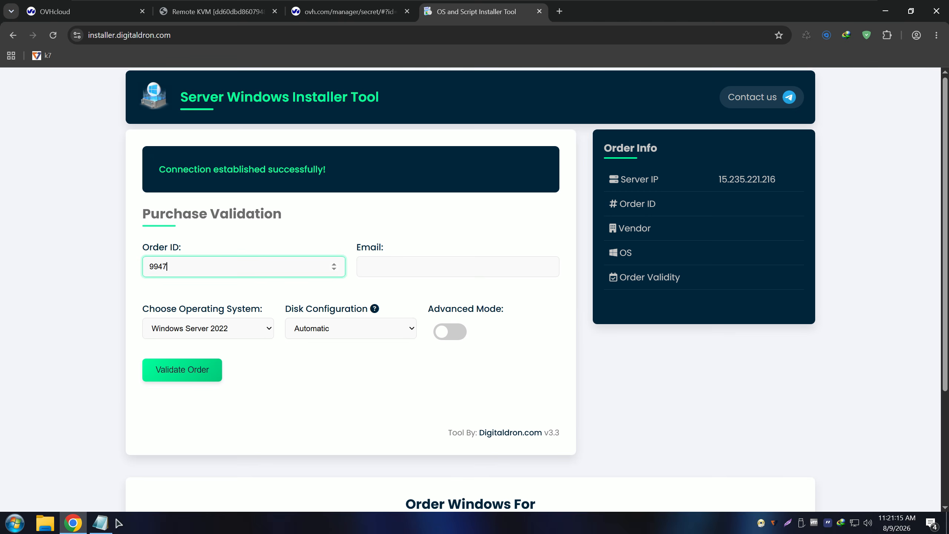
Copy the order's email address from order details.txt into the Email field of the purchase validation form
left_click(100, 523)
left_click_drag(260, 298, 349, 297)
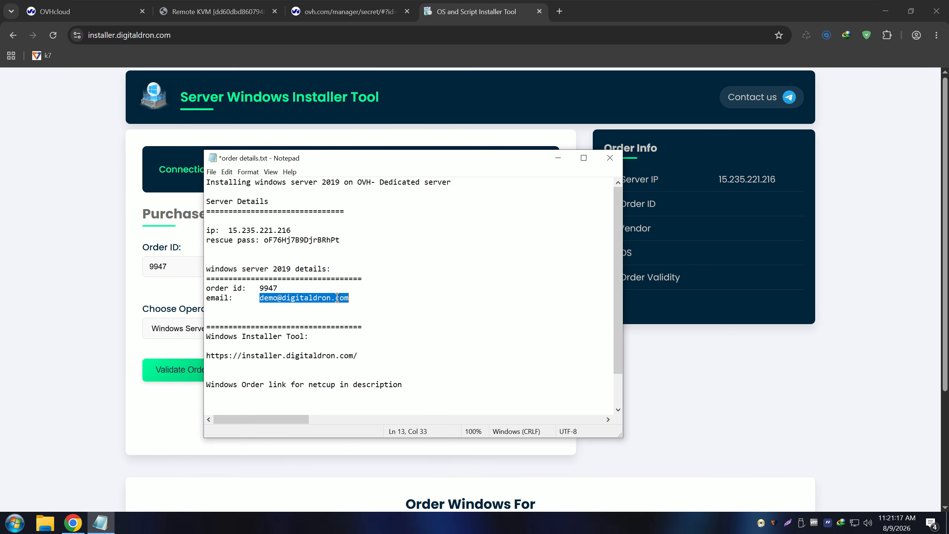
key("ctrl+c")
left_click(144, 307)
left_click(391, 258)
key("ctrl+v")
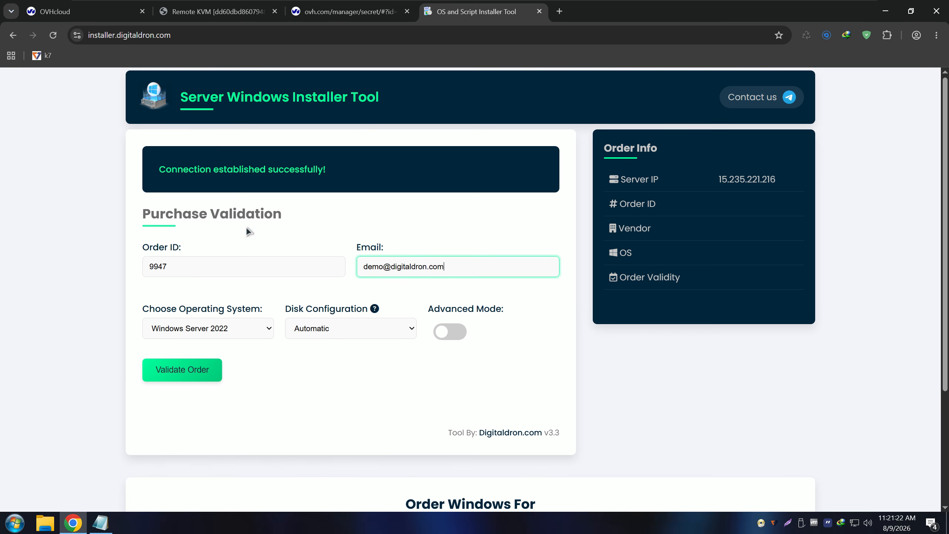
Choose Windows Server 2019 as the operating system and keep the disk configuration on Automatic
left_click(242, 328)
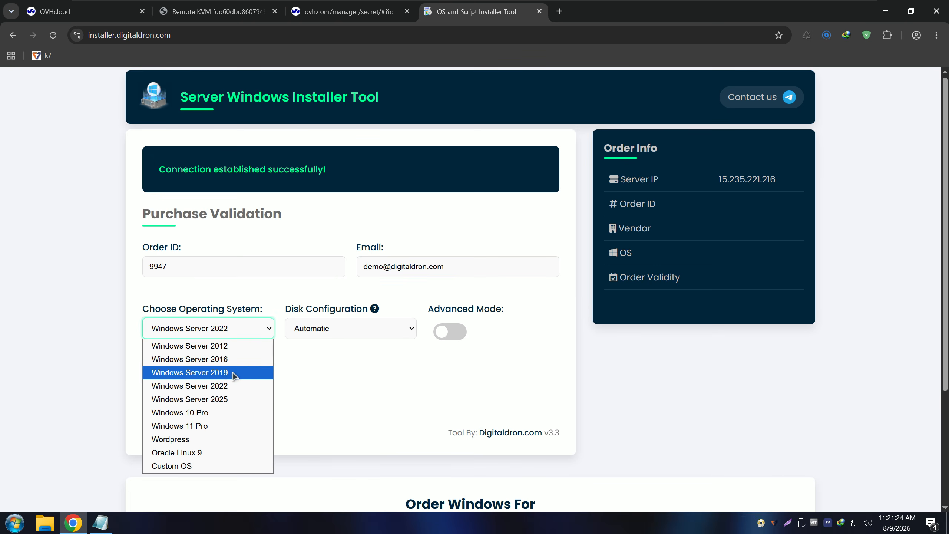
left_click(206, 372)
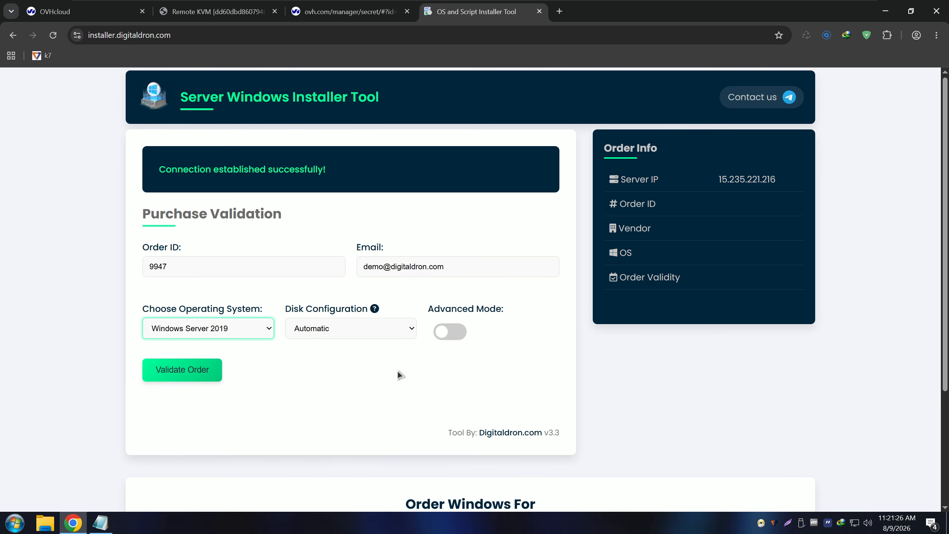
left_click(330, 334)
left_click_drag(285, 311, 362, 309)
left_click(341, 332)
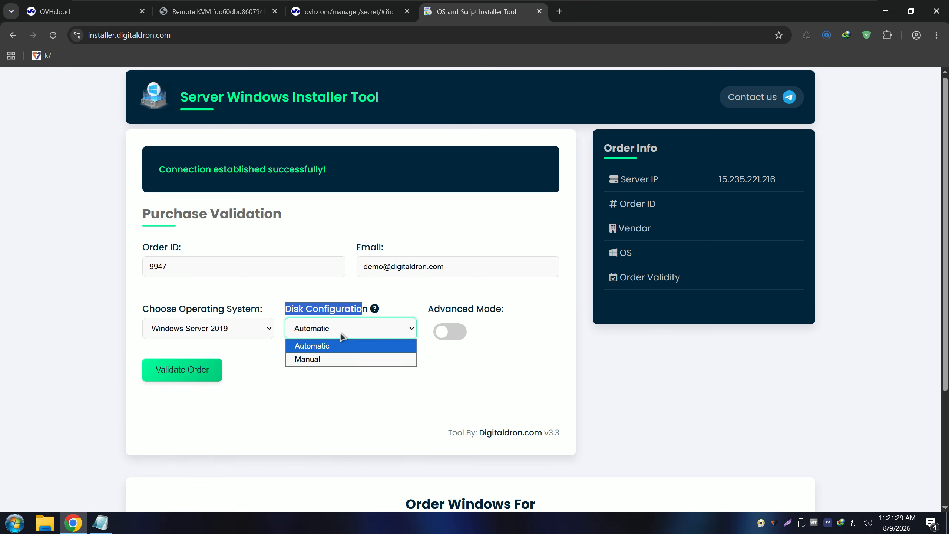
left_click(332, 362)
left_click(330, 334)
left_click(329, 345)
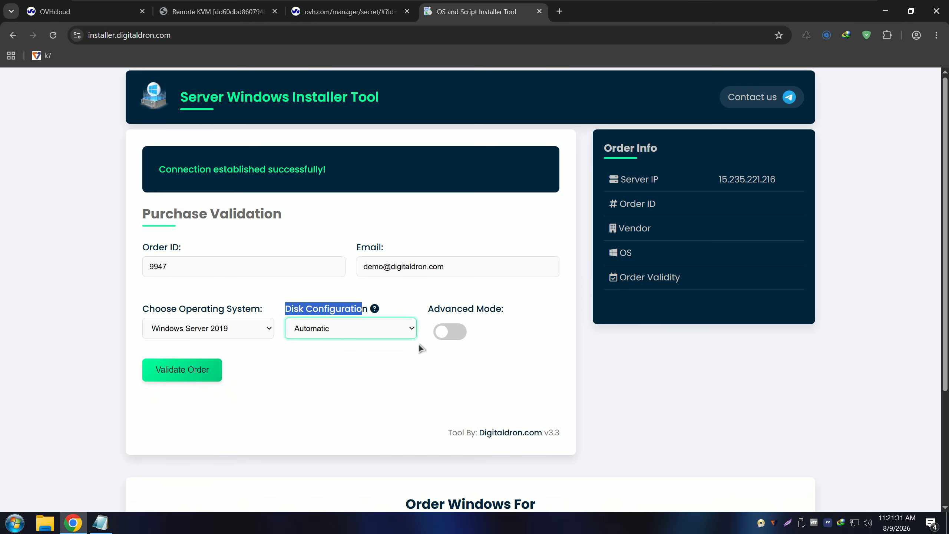
Leave advanced mode off and validate the order
left_click(437, 333)
left_click_drag(416, 306, 510, 323)
left_click(449, 330)
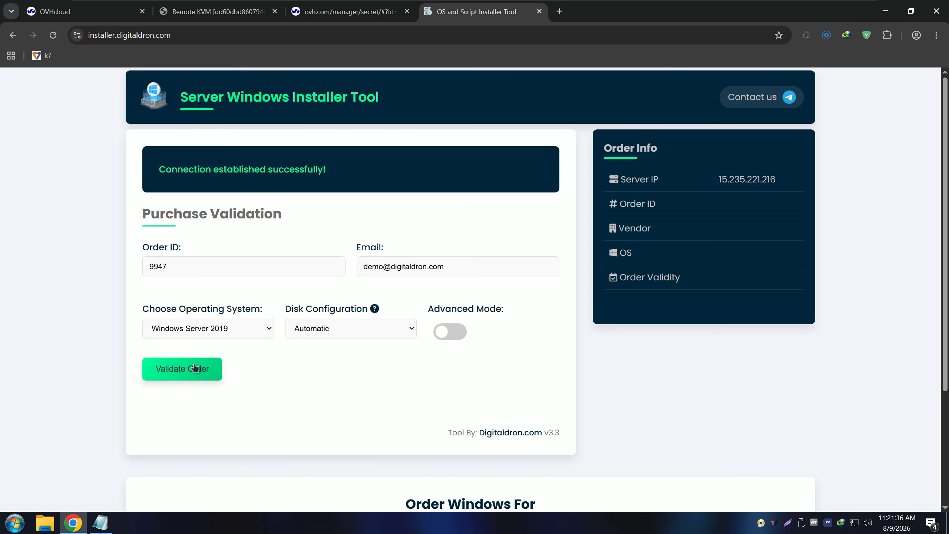
left_click(176, 373)
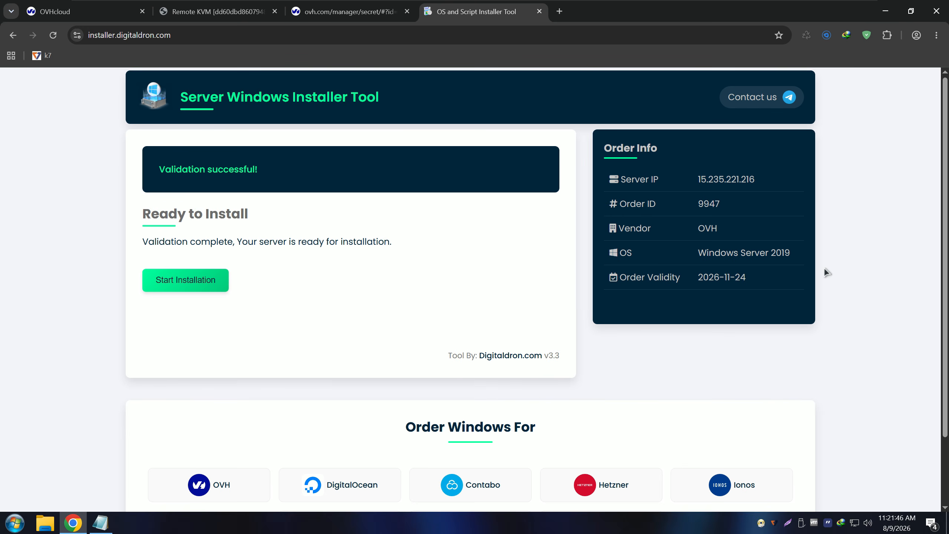
Check the server IP, order ID, vendor, OS and validity in the order info, and start the installation
left_click_drag(756, 178, 679, 174)
left_click_drag(727, 206, 692, 207)
double_click(711, 228)
left_click_drag(788, 253, 698, 256)
left_click_drag(748, 278, 698, 279)
left_click(359, 290)
left_click(170, 278)
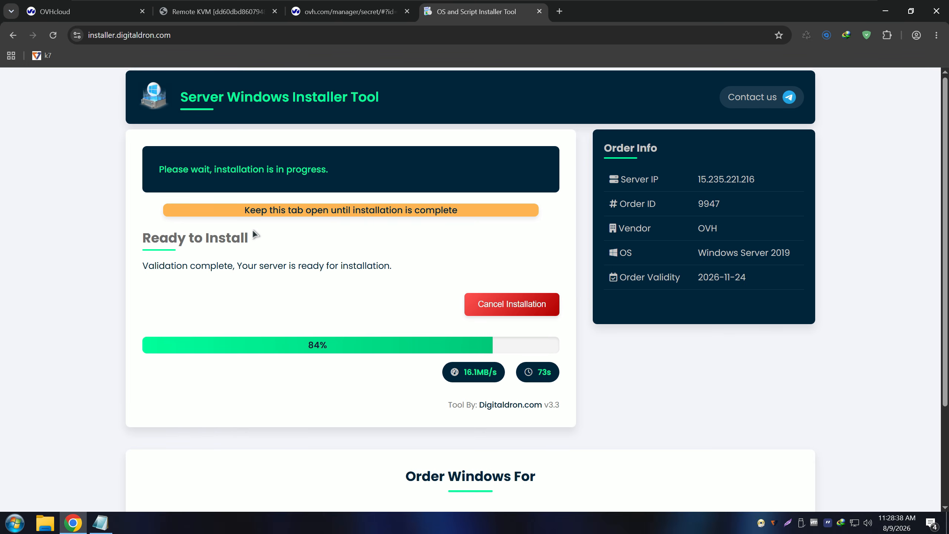
key("super+r")
type("mstsc")
key("Return")
left_click(258, 290)
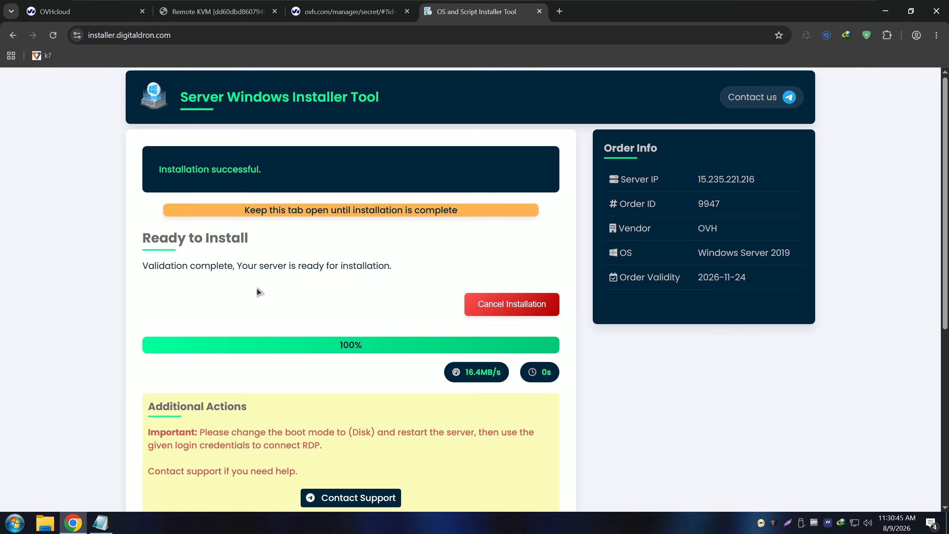
Examine the installation status and read the additional actions instructions on boot mode and RDP login
scroll(264, 286, "down", 1)
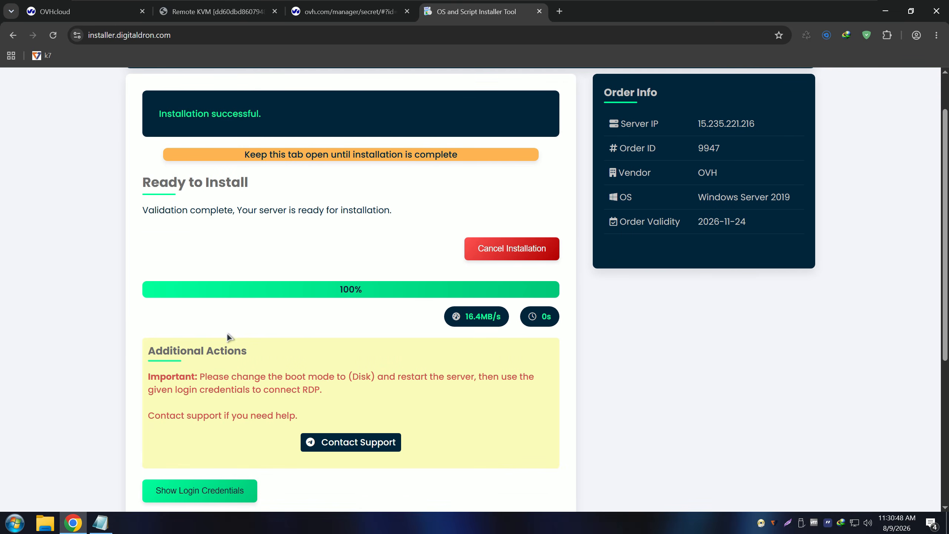
scroll(241, 277, "up", 1)
left_click_drag(158, 169, 261, 170)
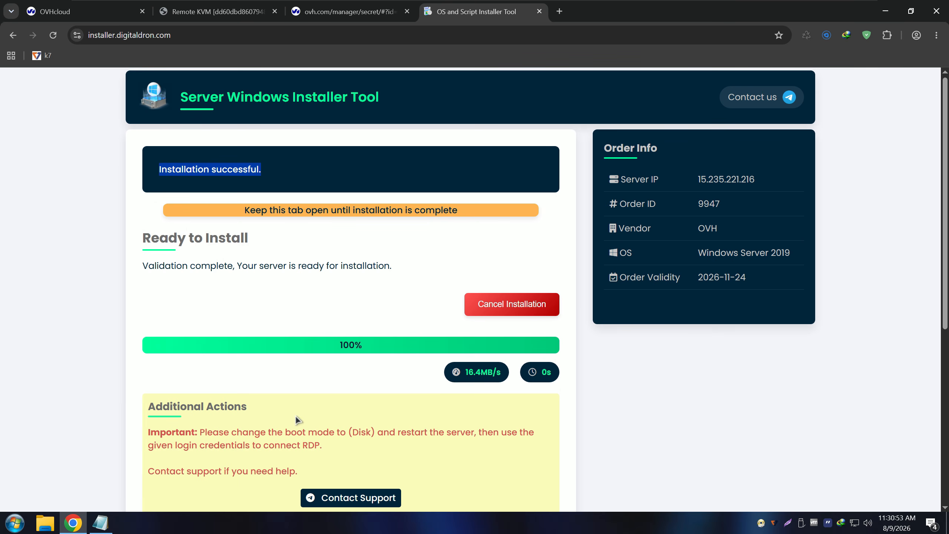
scroll(262, 404, "down", 3)
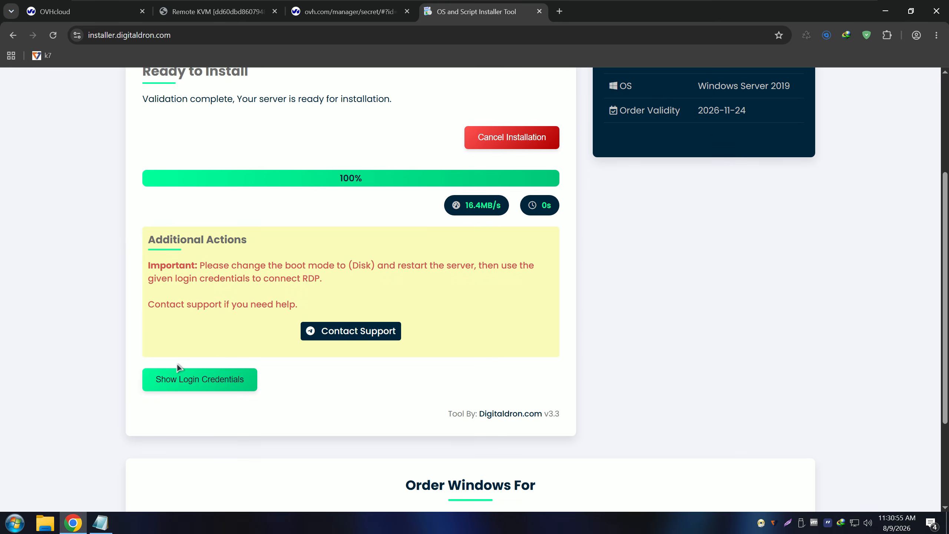
scroll(177, 363, "up", 1)
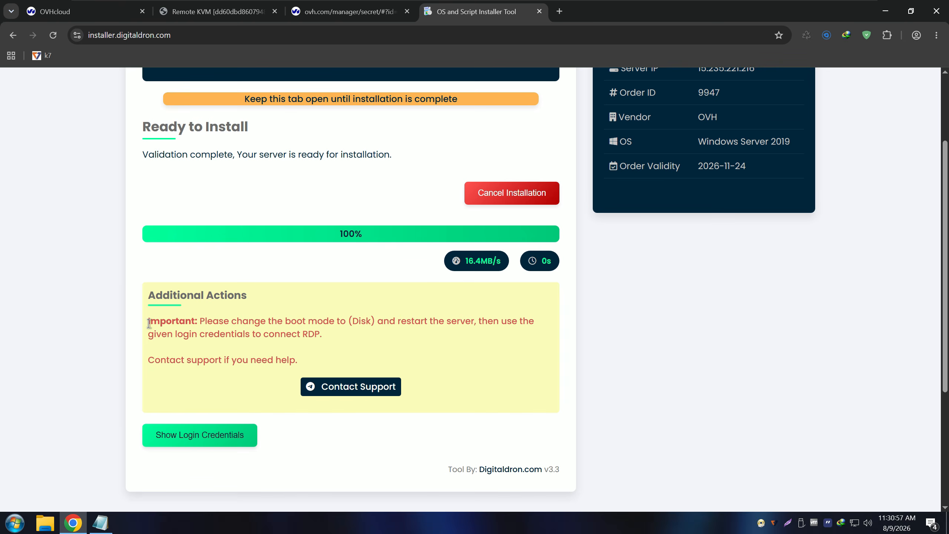
left_click_drag(149, 322, 328, 340)
left_click(328, 330)
Change the server's netboot in the OVHcloud manager to boot from the hard disk and confirm it
left_click(51, 20)
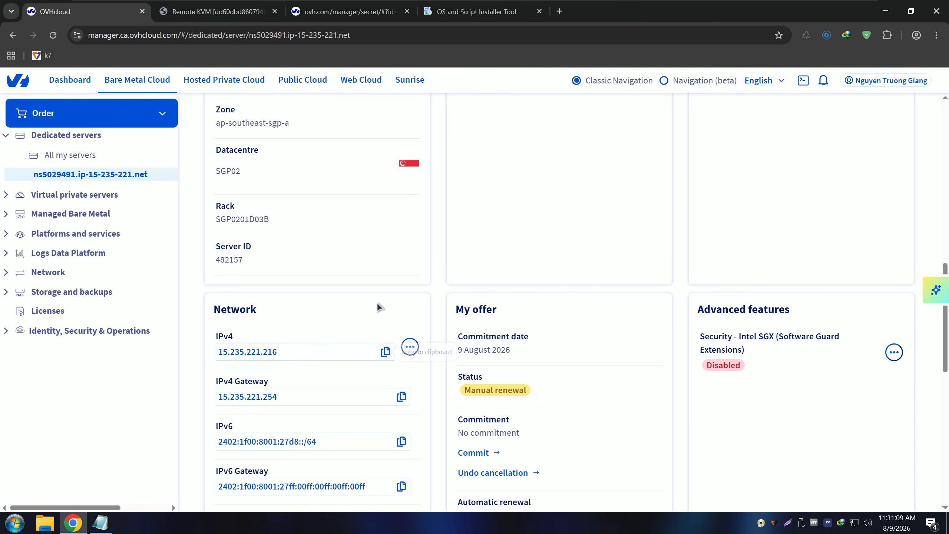
scroll(377, 303, "up", 5)
scroll(380, 311, "up", 4)
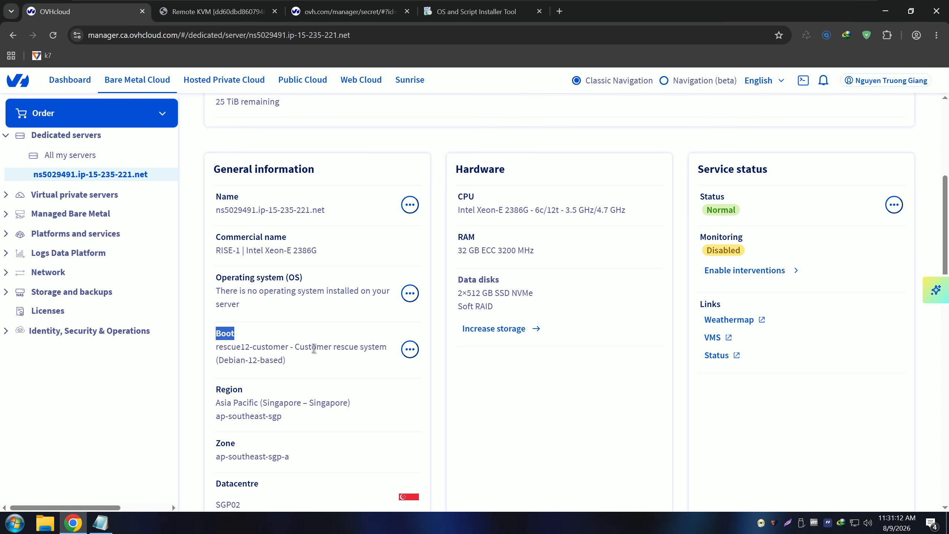
left_click(410, 349)
left_click(357, 372)
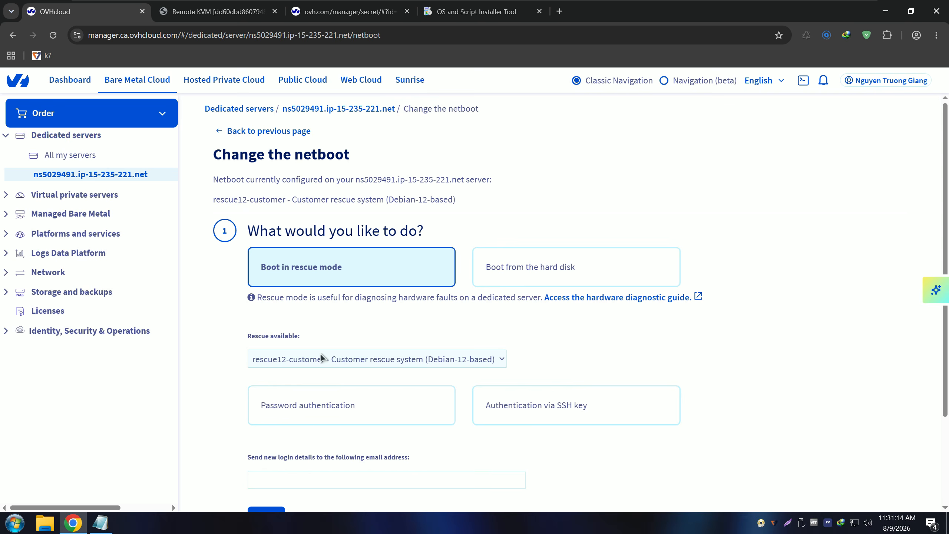
left_click(485, 267)
left_click(264, 329)
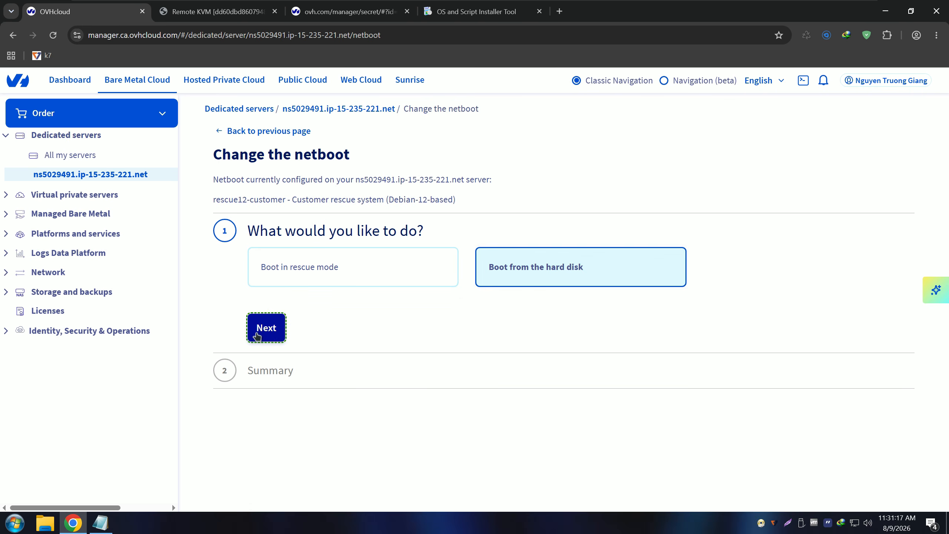
left_click(277, 412)
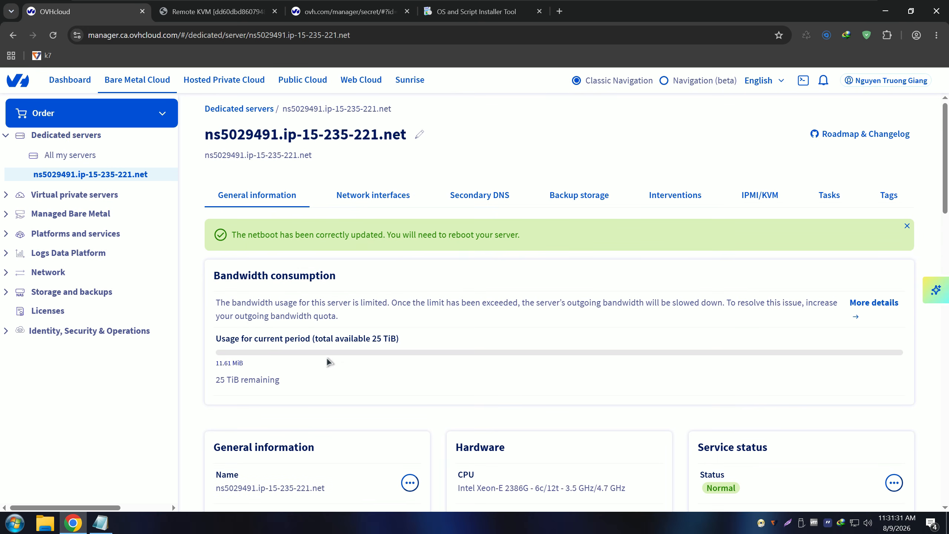
Check the boot mode listed in the server's general information
scroll(327, 358, "down", 3)
scroll(326, 358, "down", 1)
scroll(323, 371, "up", 4)
scroll(263, 410, "down", 5)
scroll(264, 409, "up", 5)
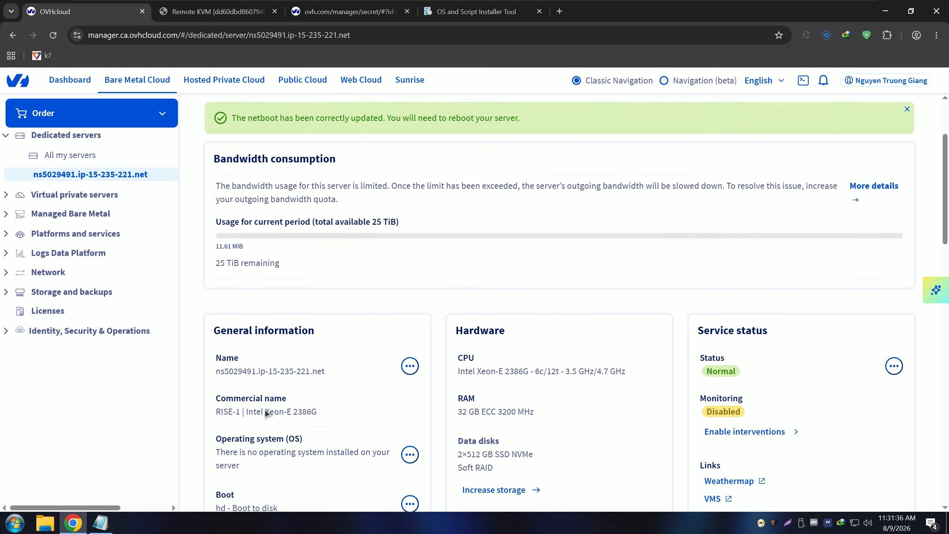
Restart the dedicated server from its service status in the OVHcloud manager and confirm the reboot
scroll(880, 400, "down", 2)
left_click(894, 370)
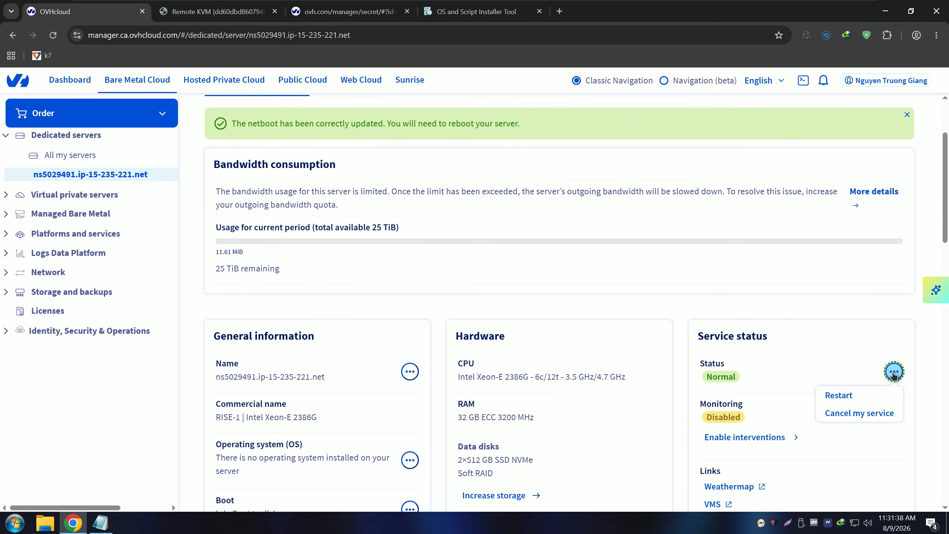
left_click(841, 395)
left_click(702, 223)
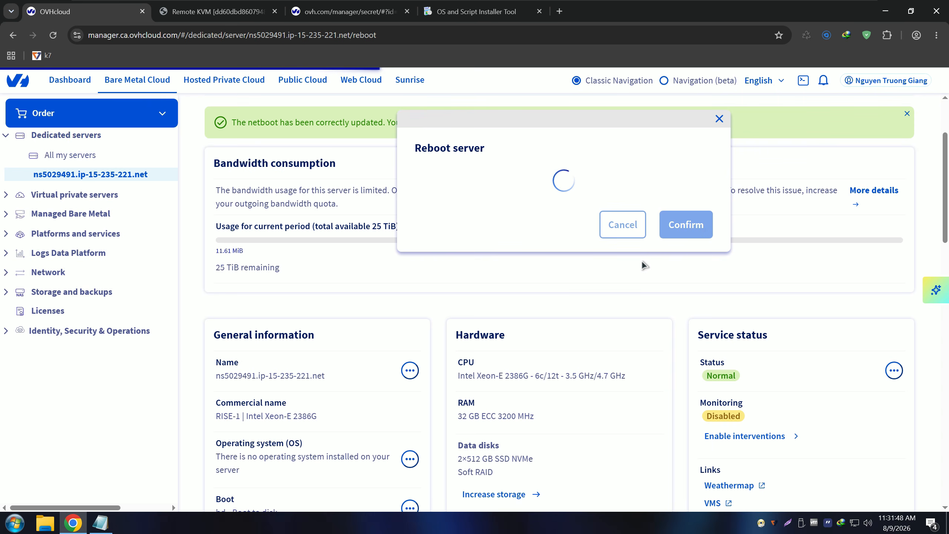
scroll(641, 261, "up", 3)
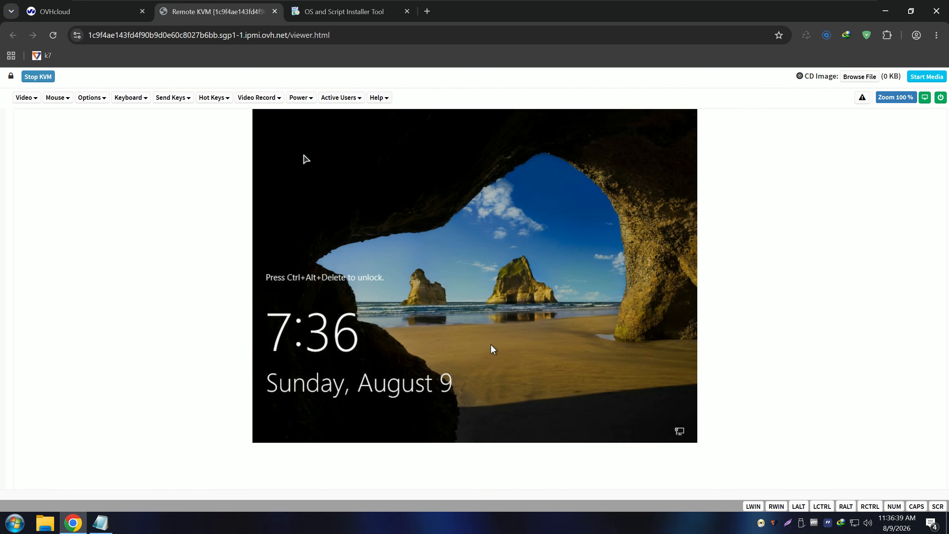
Reveal the login credentials in the OS installer tool and copy the server's IP address with port
left_click(333, 12)
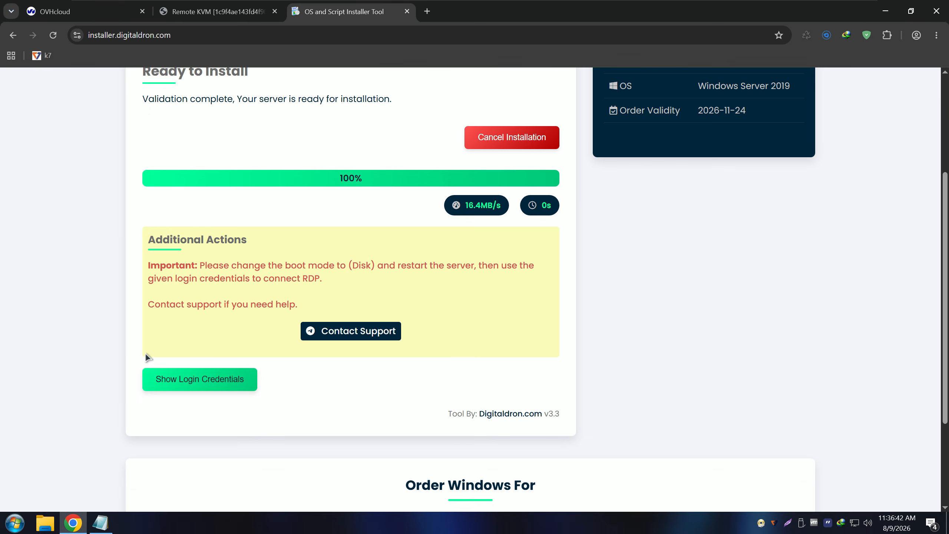
left_click(158, 387)
scroll(115, 365, "down", 1)
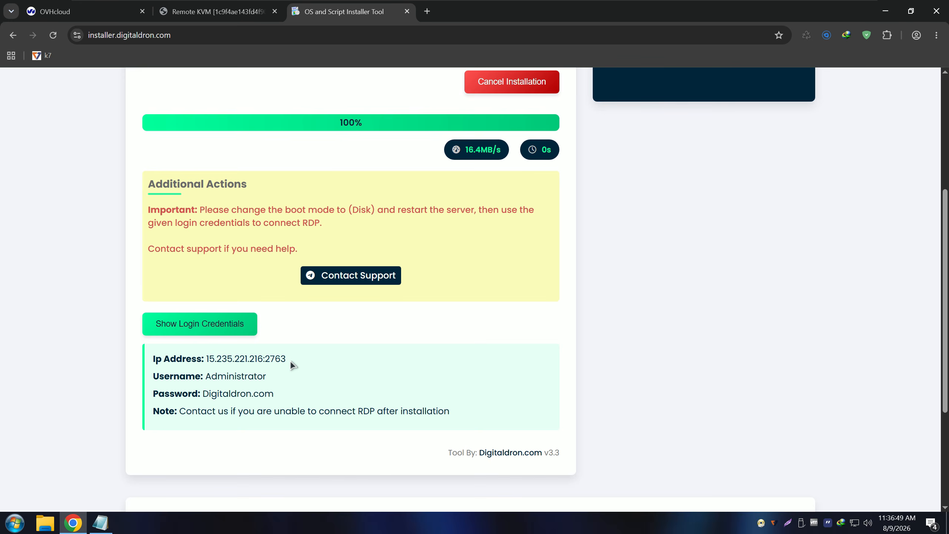
left_click_drag(287, 359, 206, 360)
key("ctrl+c")
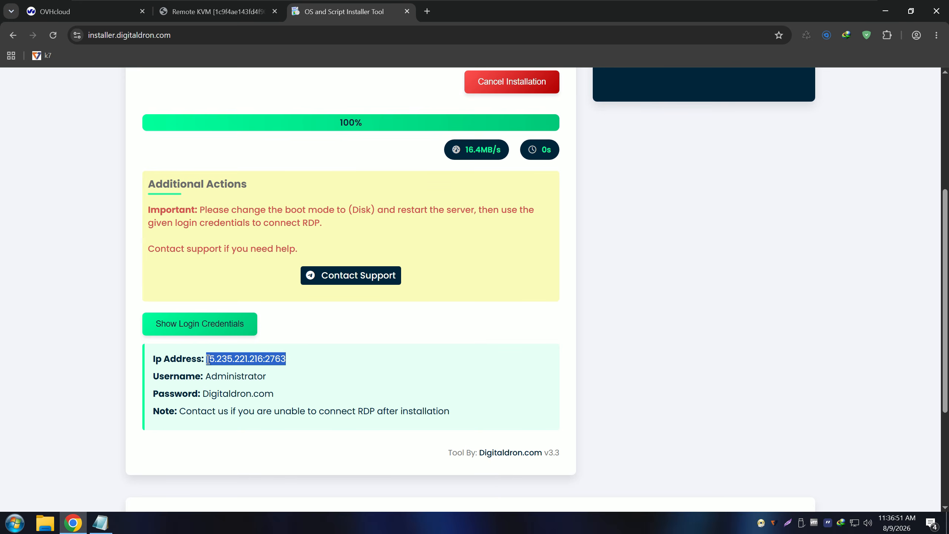
left_click_drag(284, 362, 206, 360)
Switch to Remote Desktop Connection, set the computer to 15.235.221.216:2763 and start connecting
left_click(3, 528)
type("remote")
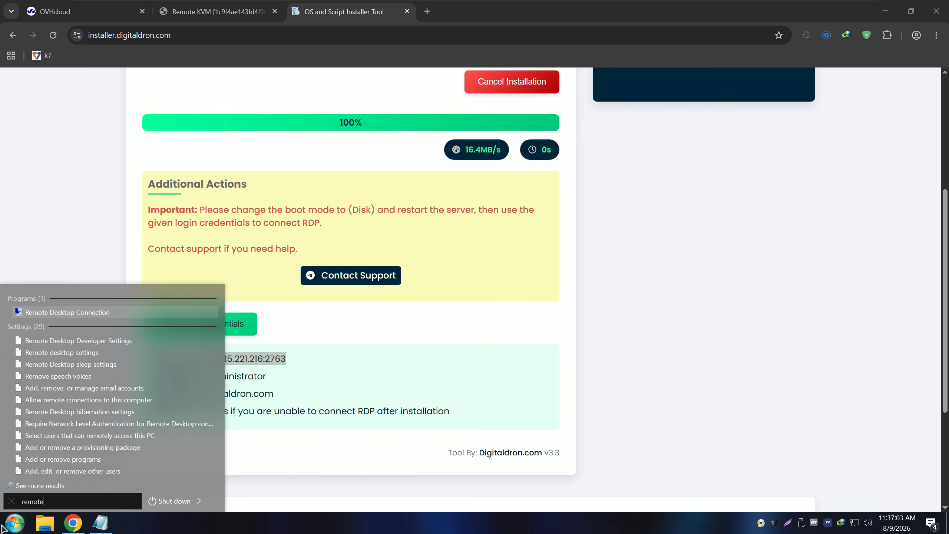
key("Return")
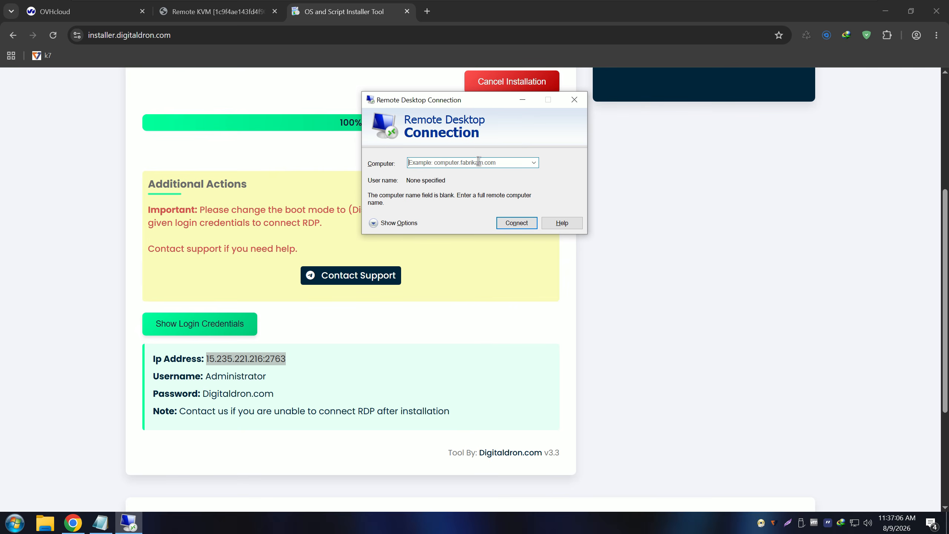
key("ctrl+v")
left_click_drag(452, 163, 482, 163)
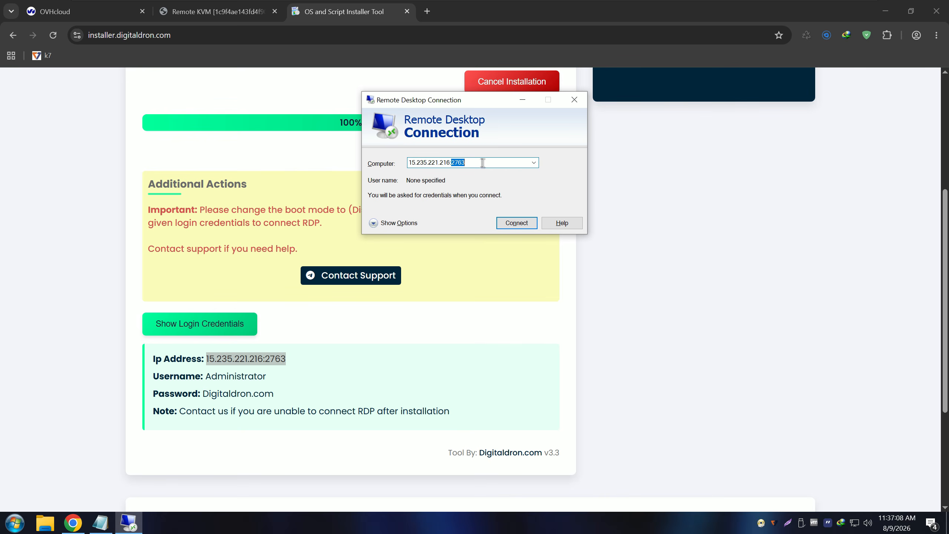
left_click(479, 163)
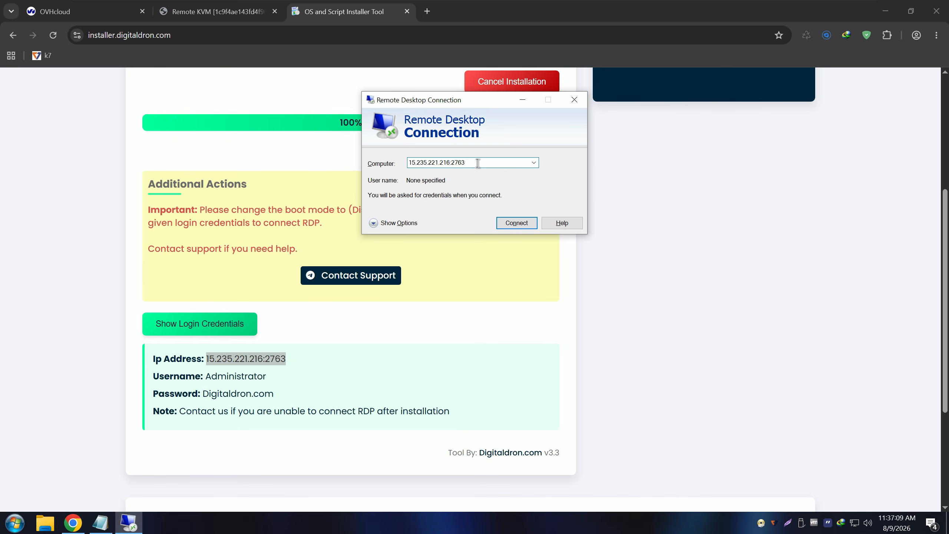
left_click(514, 223)
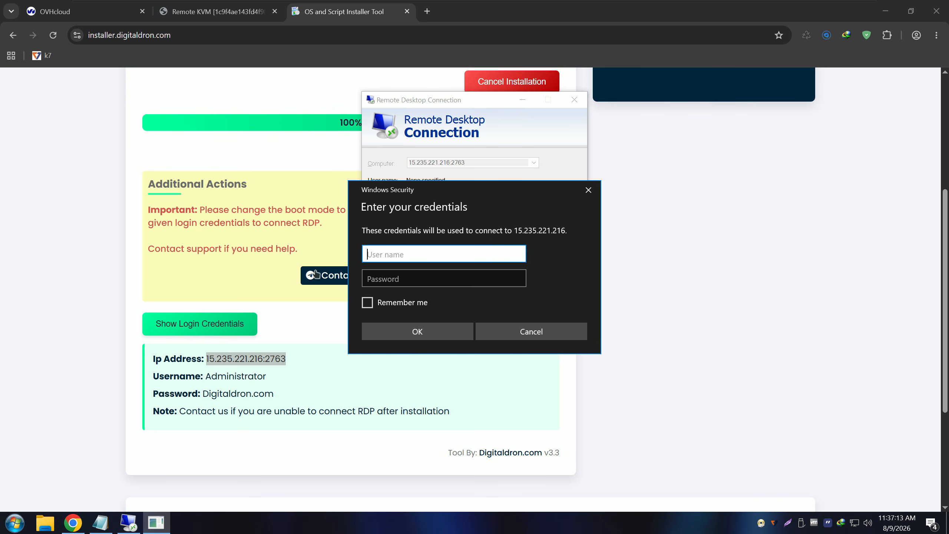
Copy the username Administrator from the installer's login credentials into the Windows Security credentials prompt
left_click_drag(265, 376, 206, 377)
key("ctrl+c")
key("alt+Tab")
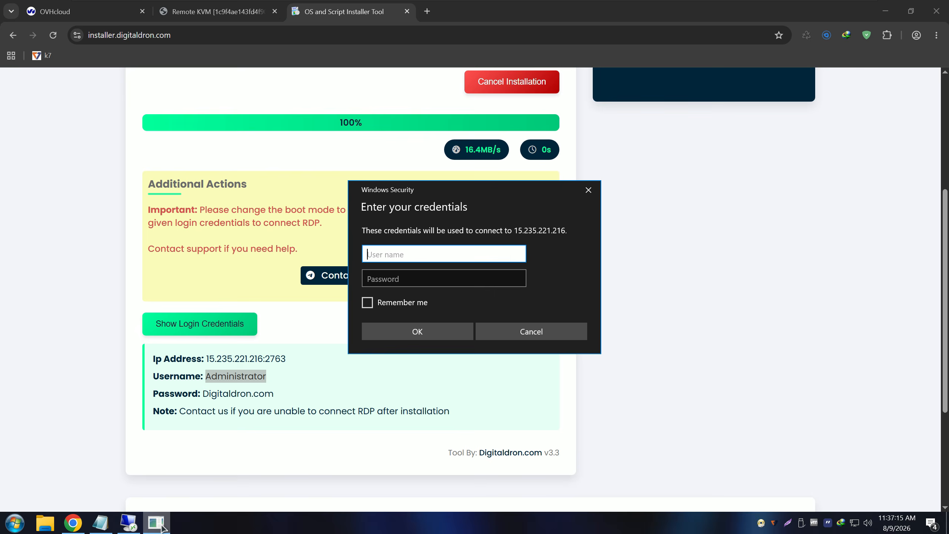
key("ctrl+v")
key("Tab")
Copy the account password from the installer's login credentials into the password field and sign in to the remote server
left_click_drag(274, 394, 200, 397)
key("ctrl+c")
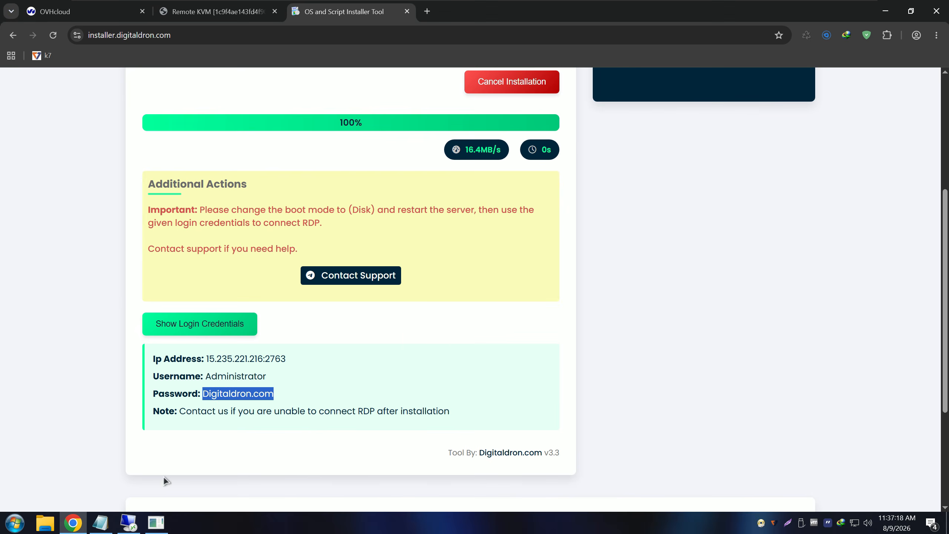
left_click(156, 522)
key("Tab")
key("ctrl+v")
left_click(518, 277)
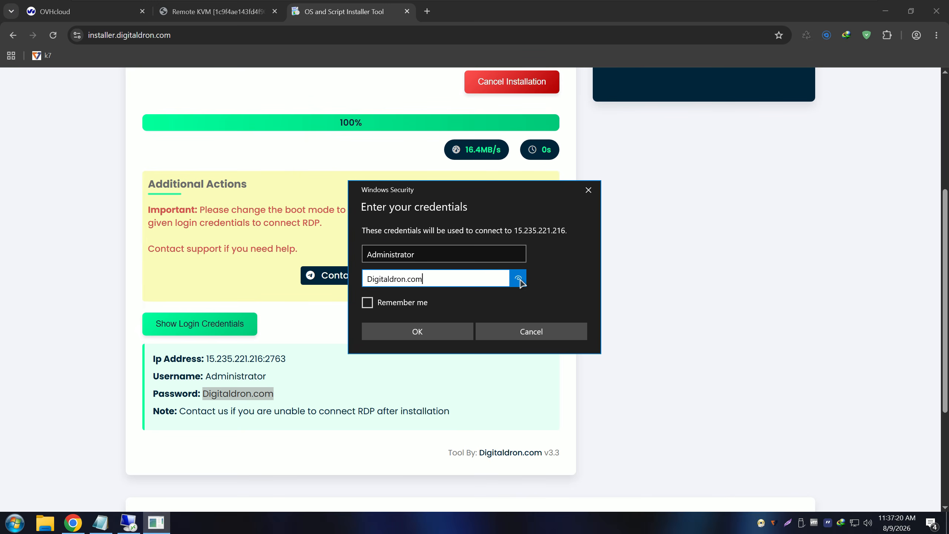
left_click(442, 330)
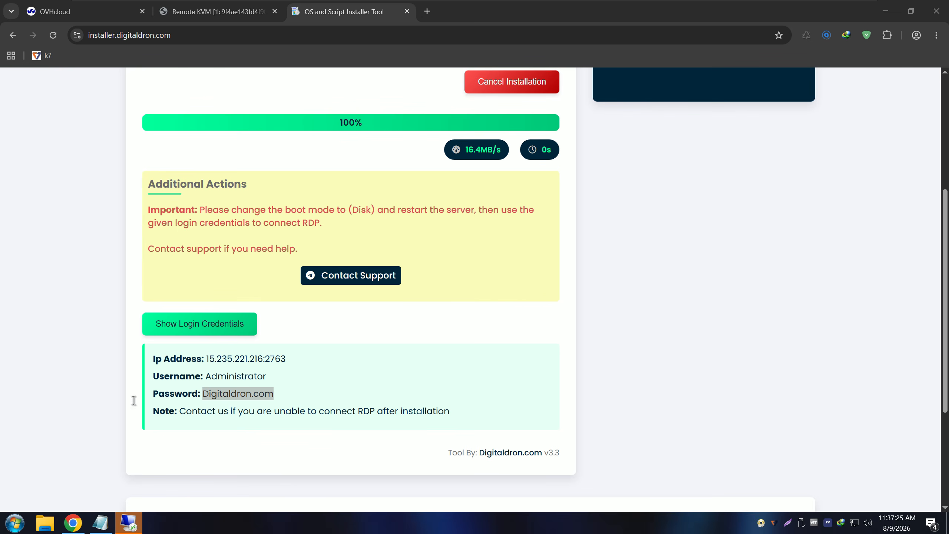
left_click(494, 261)
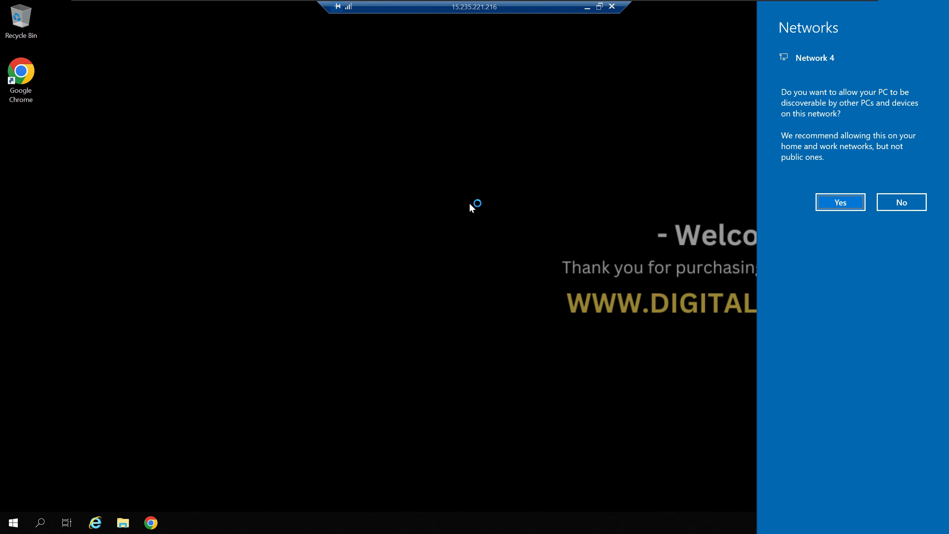
Close the Windows Admin Center message and the Server Manager window on the remote desktop
left_click(370, 107)
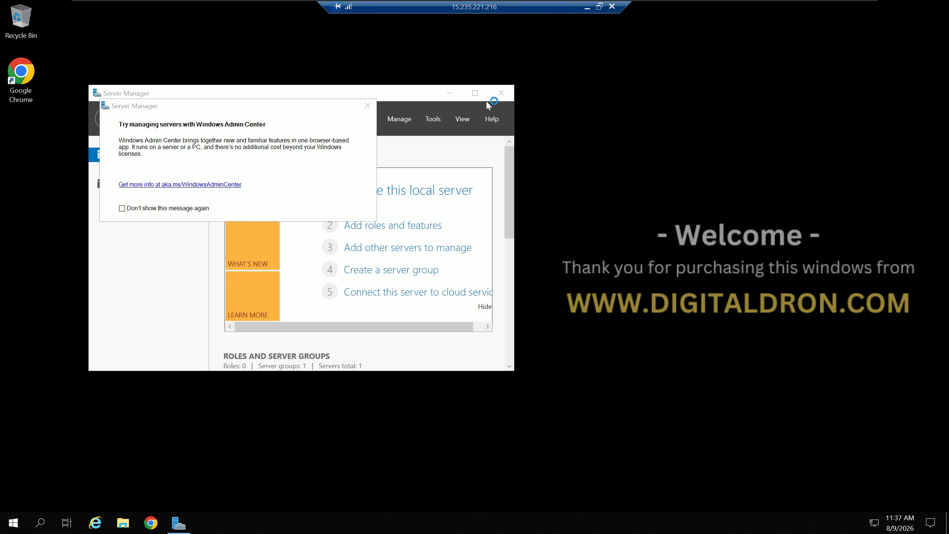
left_click(501, 94)
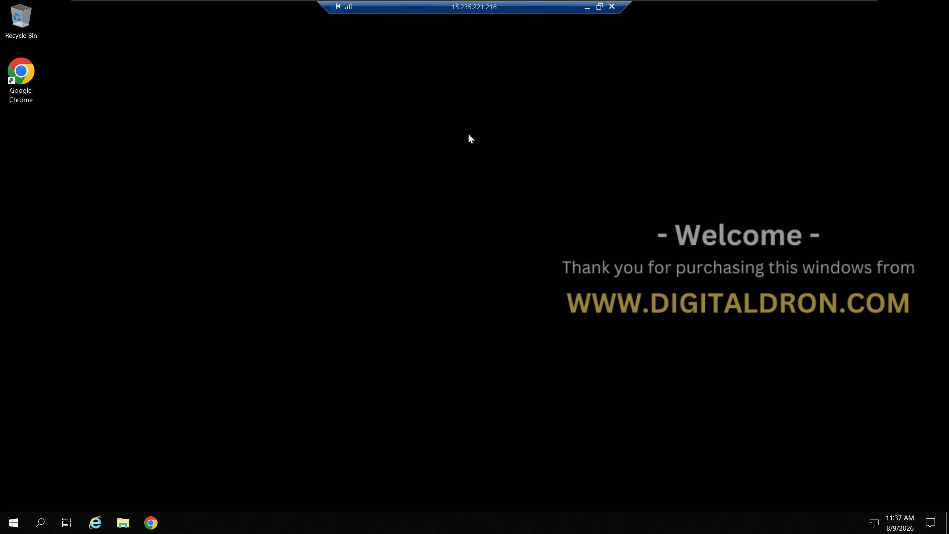
right_click(205, 173)
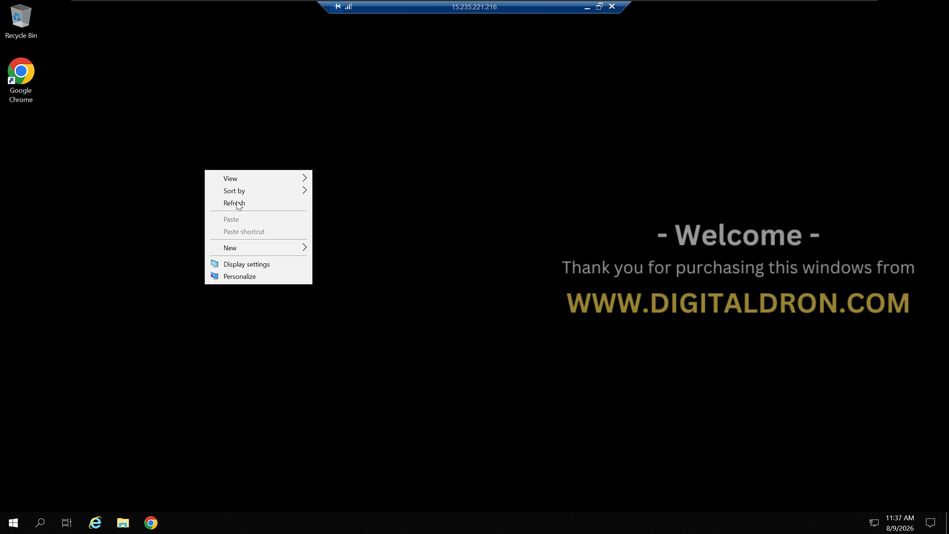
left_click(169, 223)
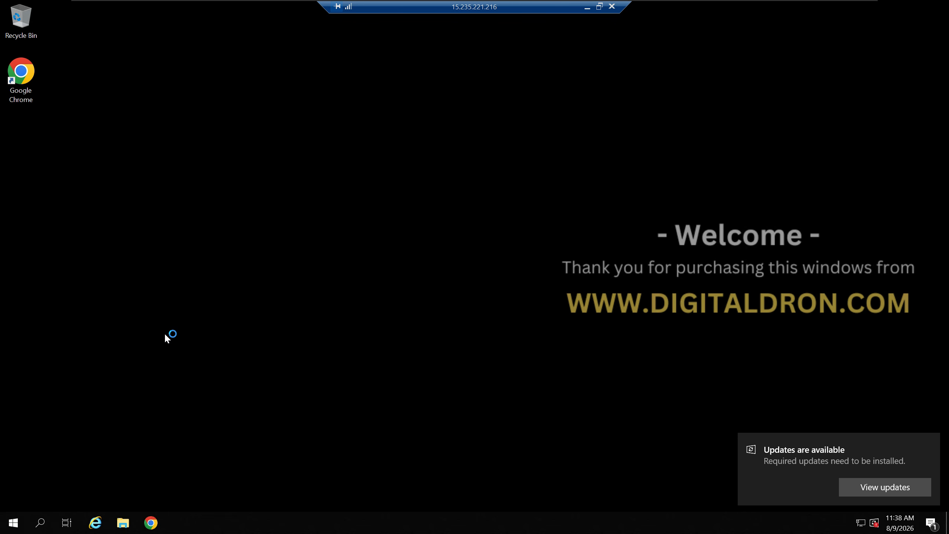
Check the server's device and Windows specifications and its activation status in Settings, and close Settings
left_click(13, 521)
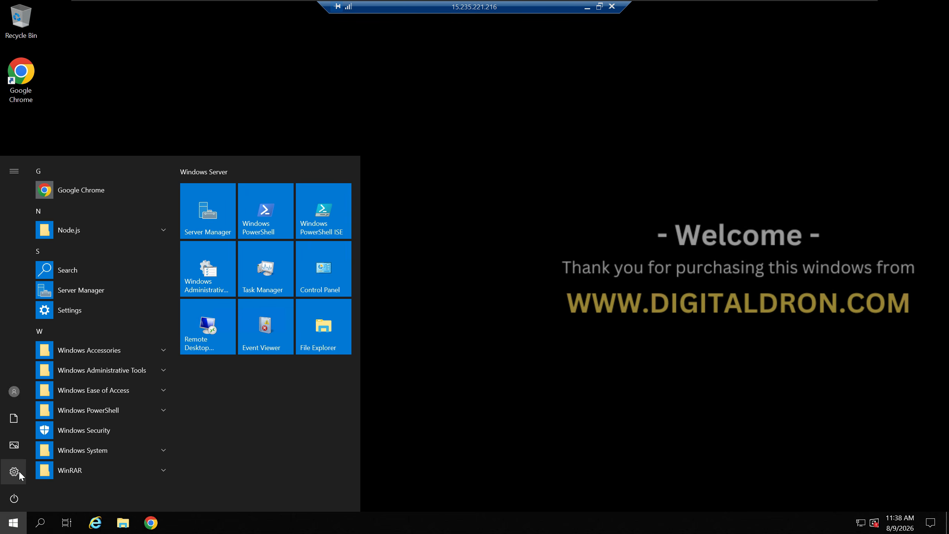
left_click(17, 471)
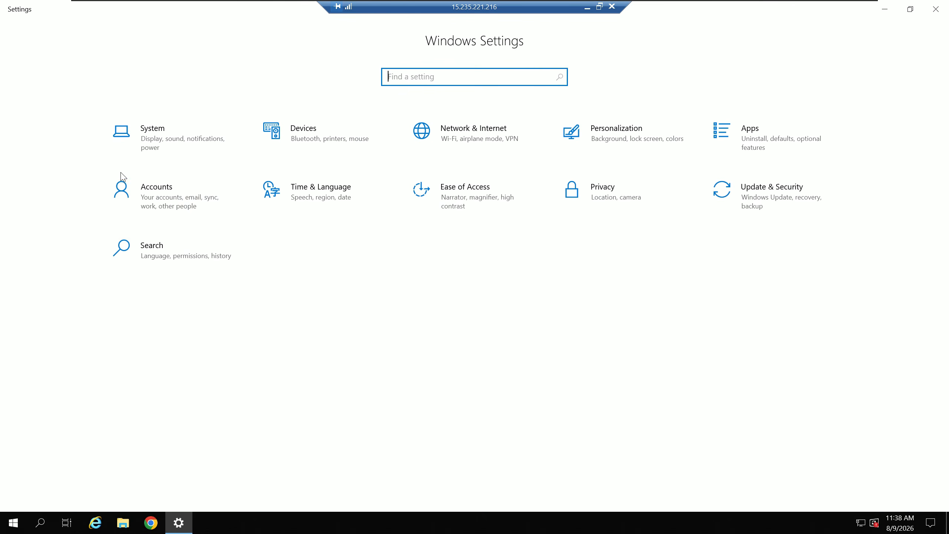
left_click(134, 143)
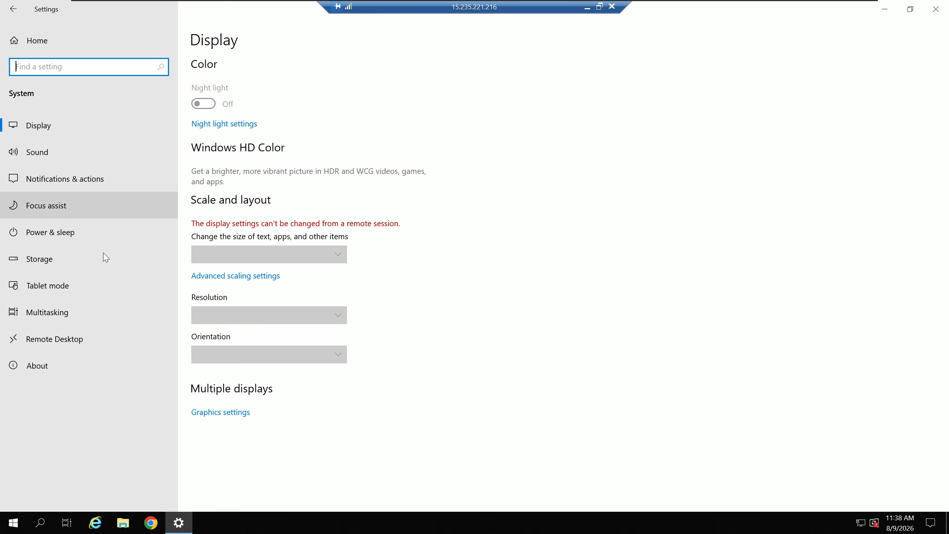
left_click(66, 366)
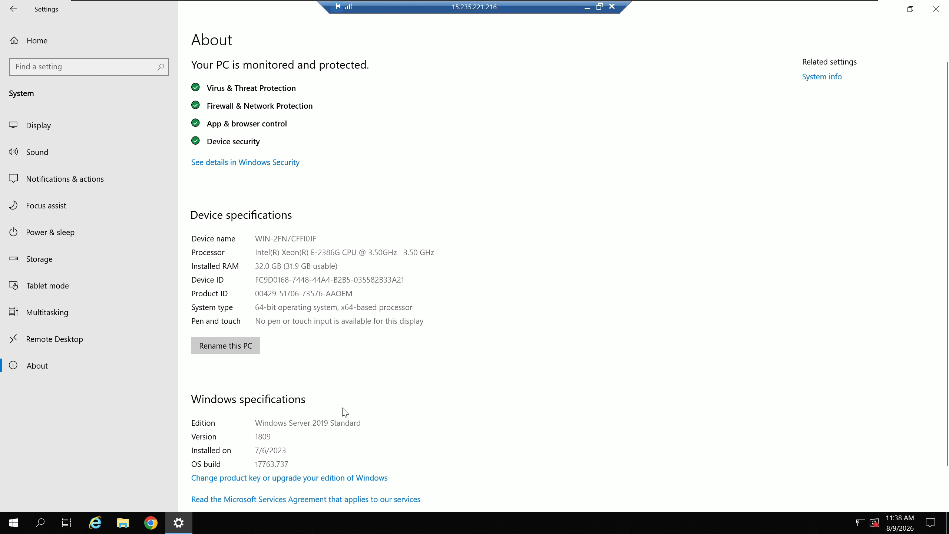
scroll(342, 418, "down", 1)
left_click(247, 434)
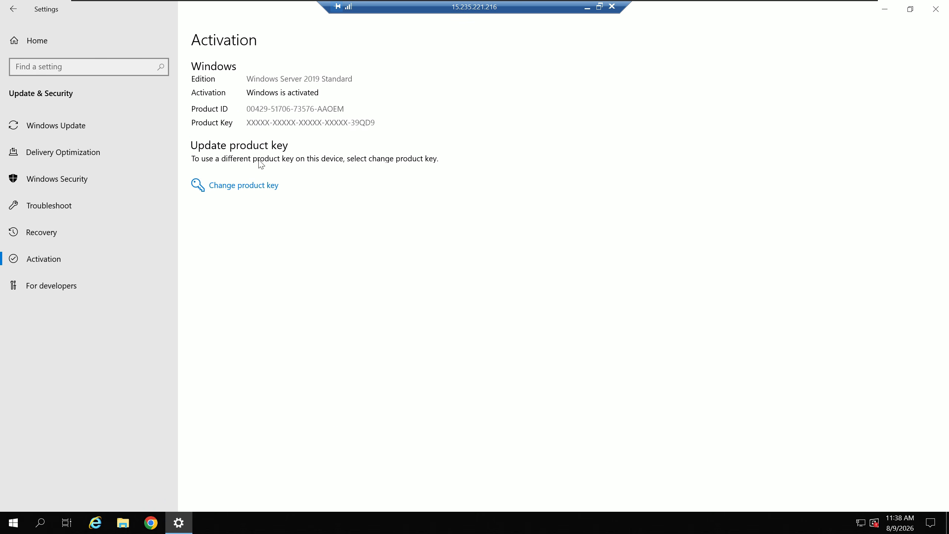
left_click(935, 16)
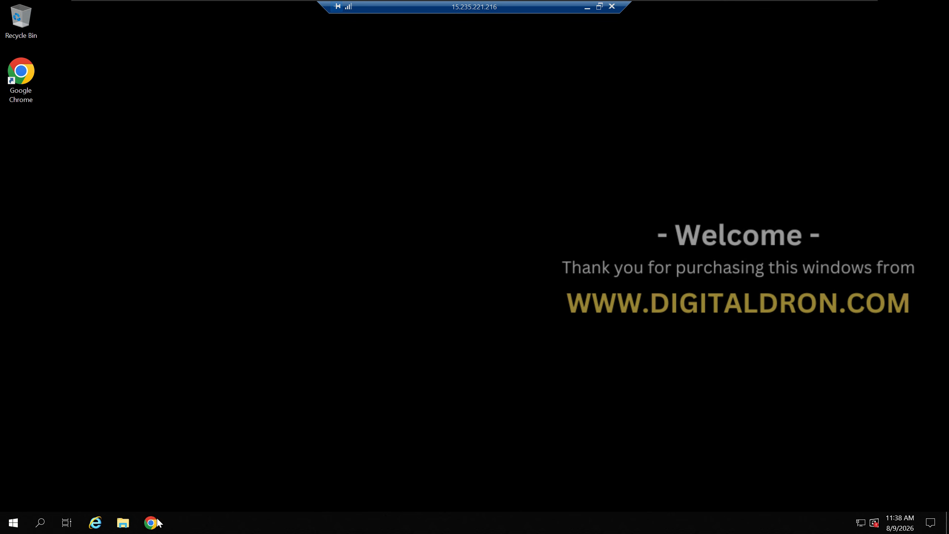
Run an internet speed test on speedtest.net in the server's Chrome browser and dismiss the privacy notice
type("speed test")
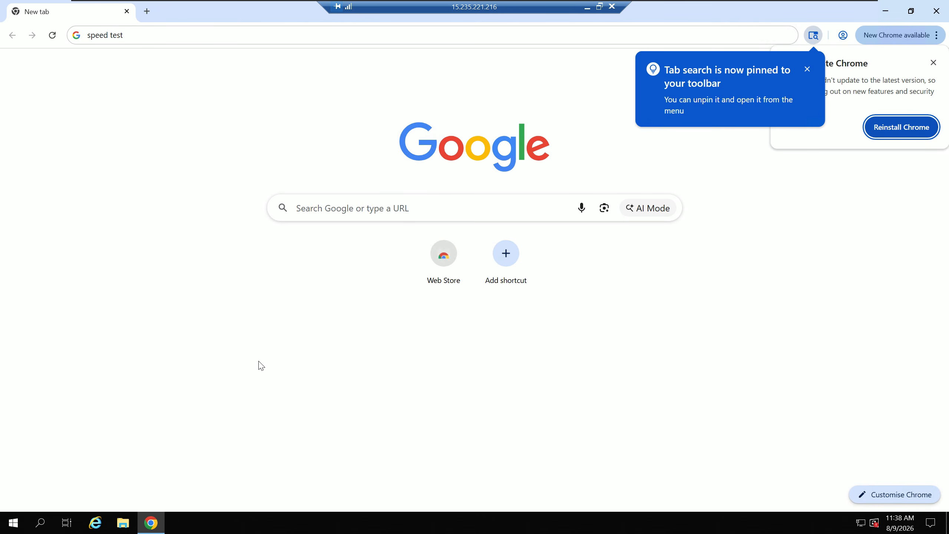
left_click(149, 35)
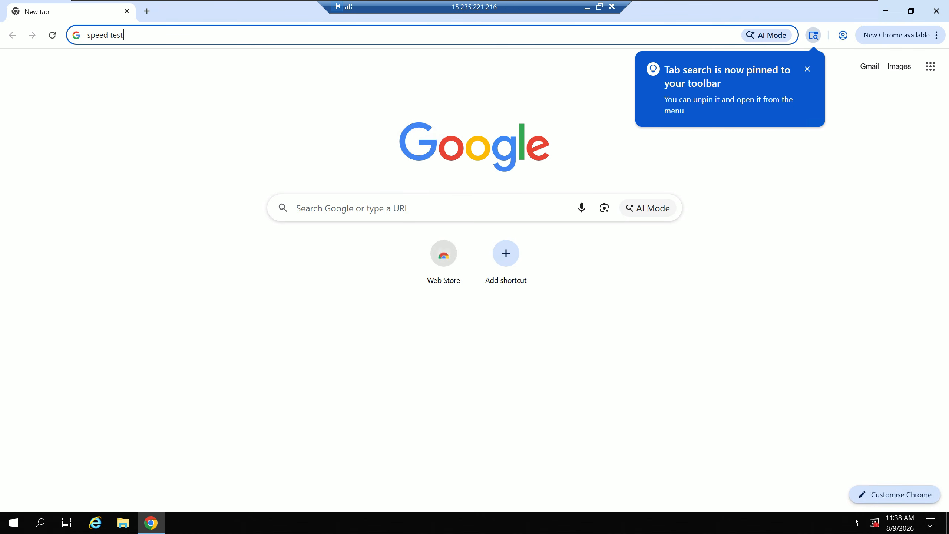
key("ctrl+a")
type("speedte")
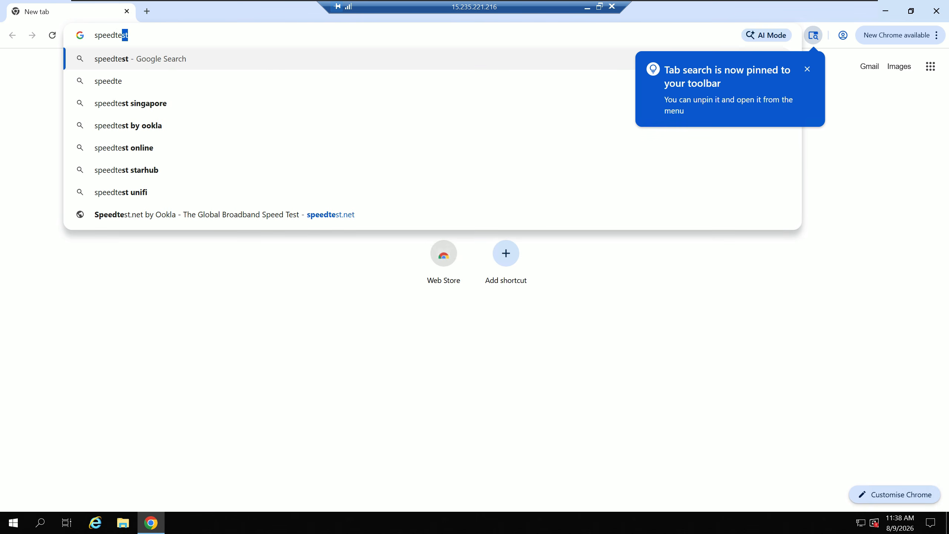
type("st.net")
key("Return")
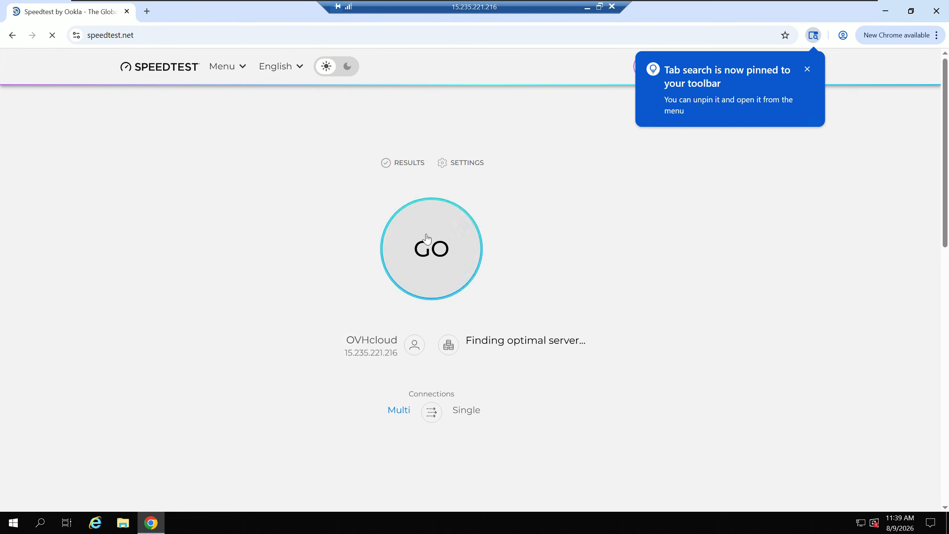
left_click(385, 249)
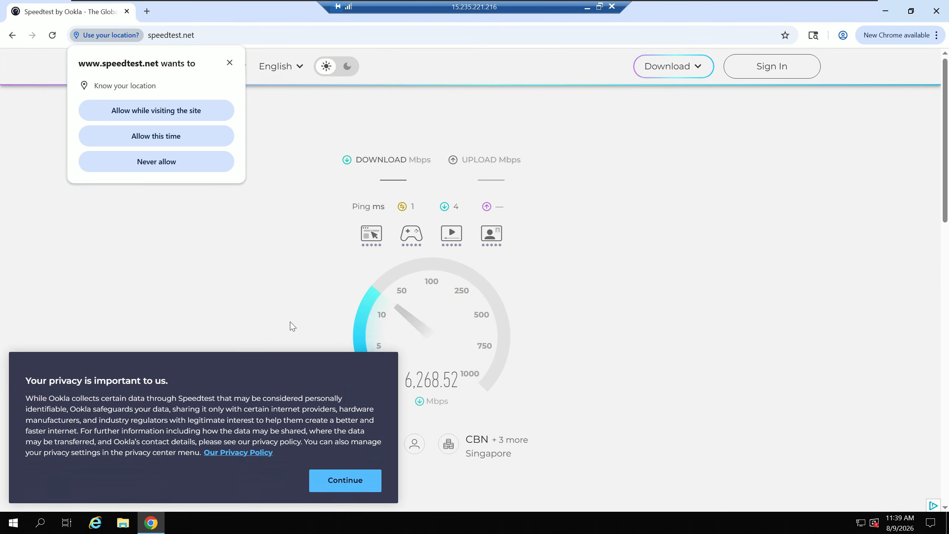
left_click(334, 480)
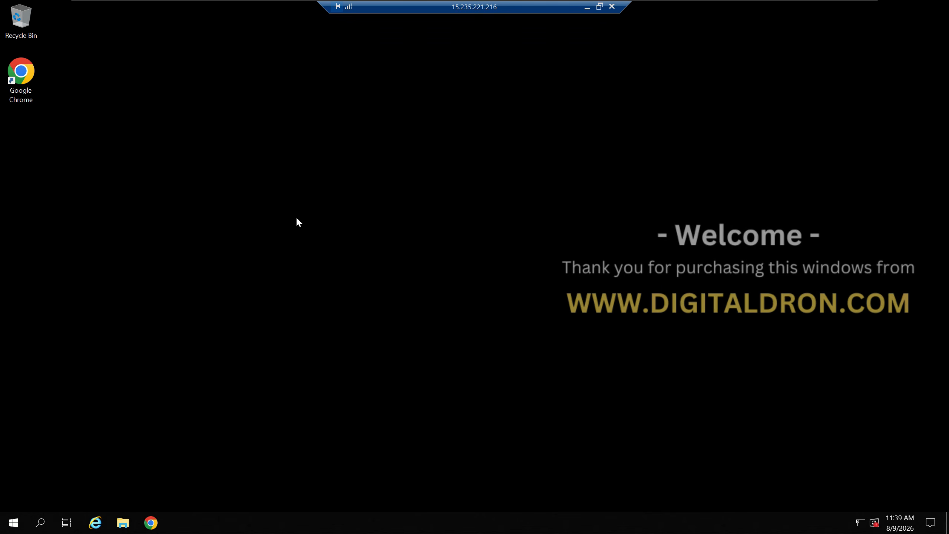
right_click(295, 215)
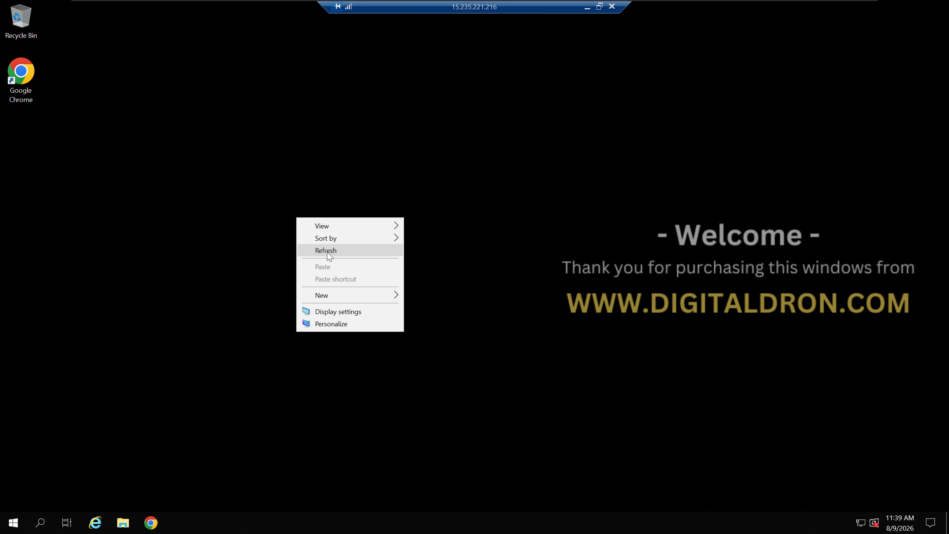
left_click(327, 251)
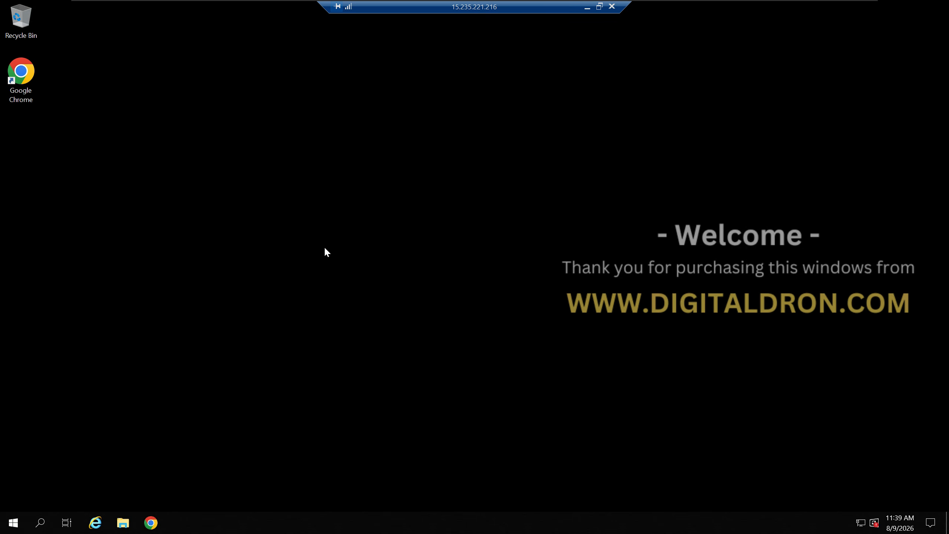